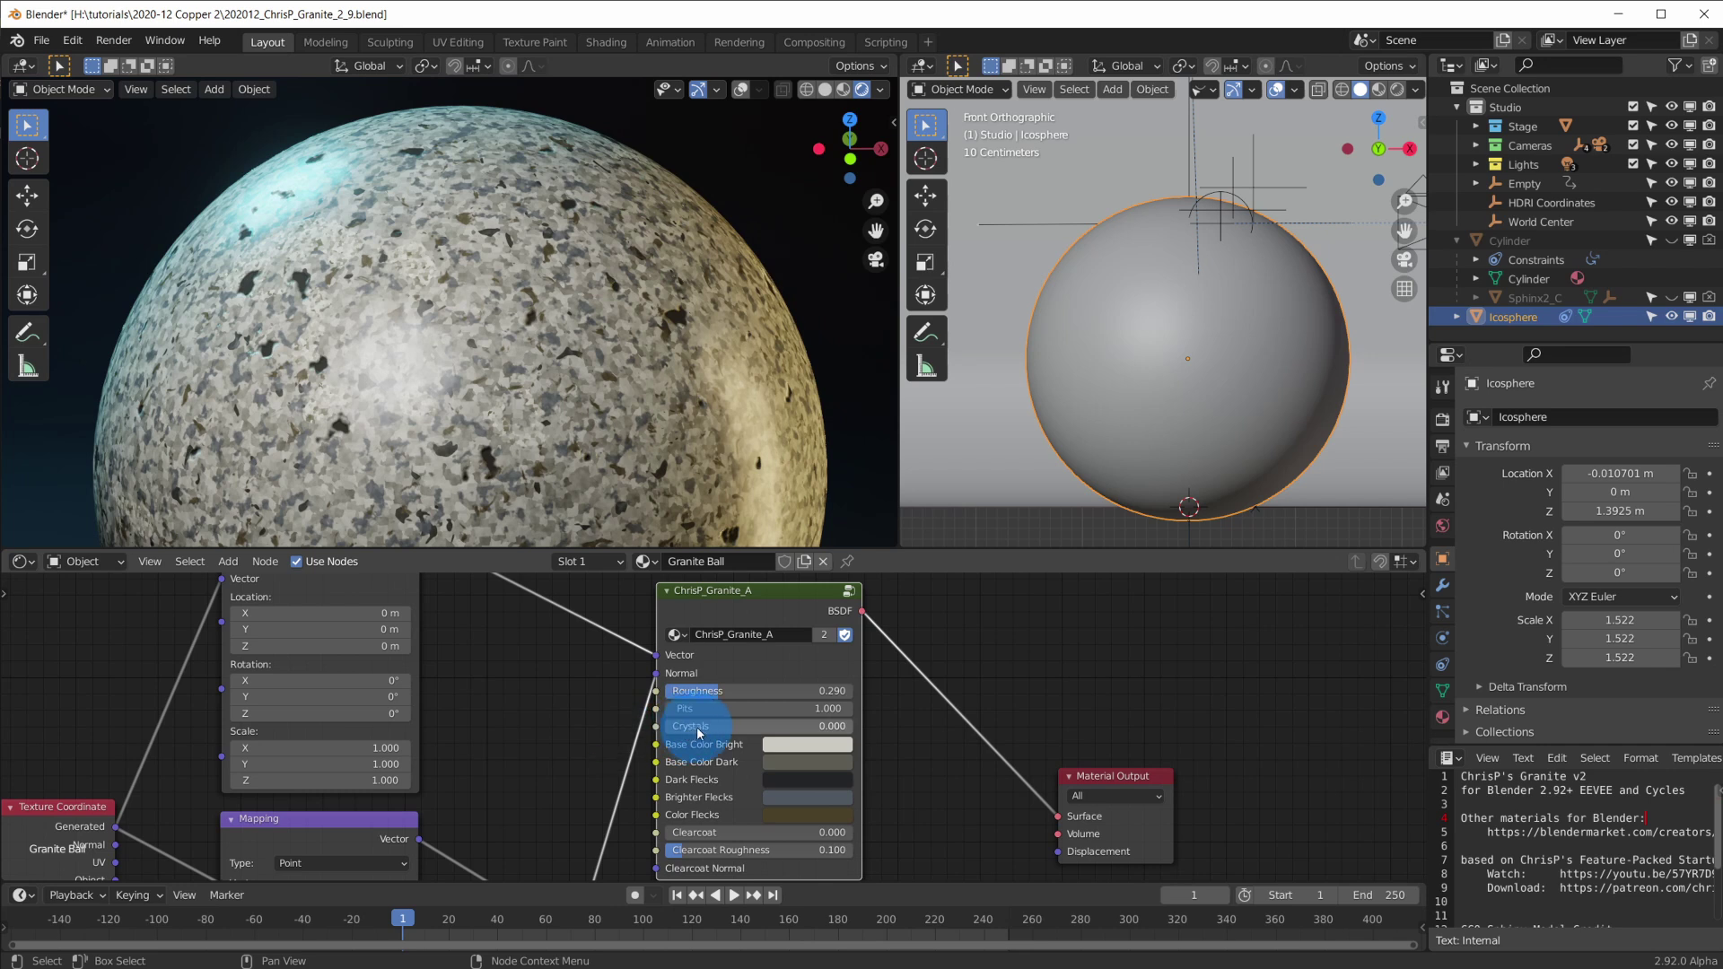
- Raise Crystals on the ChrisP_Granite_A node and rotate the Empty around Z to turn the granite
left_click_drag(699, 732, 808, 727)
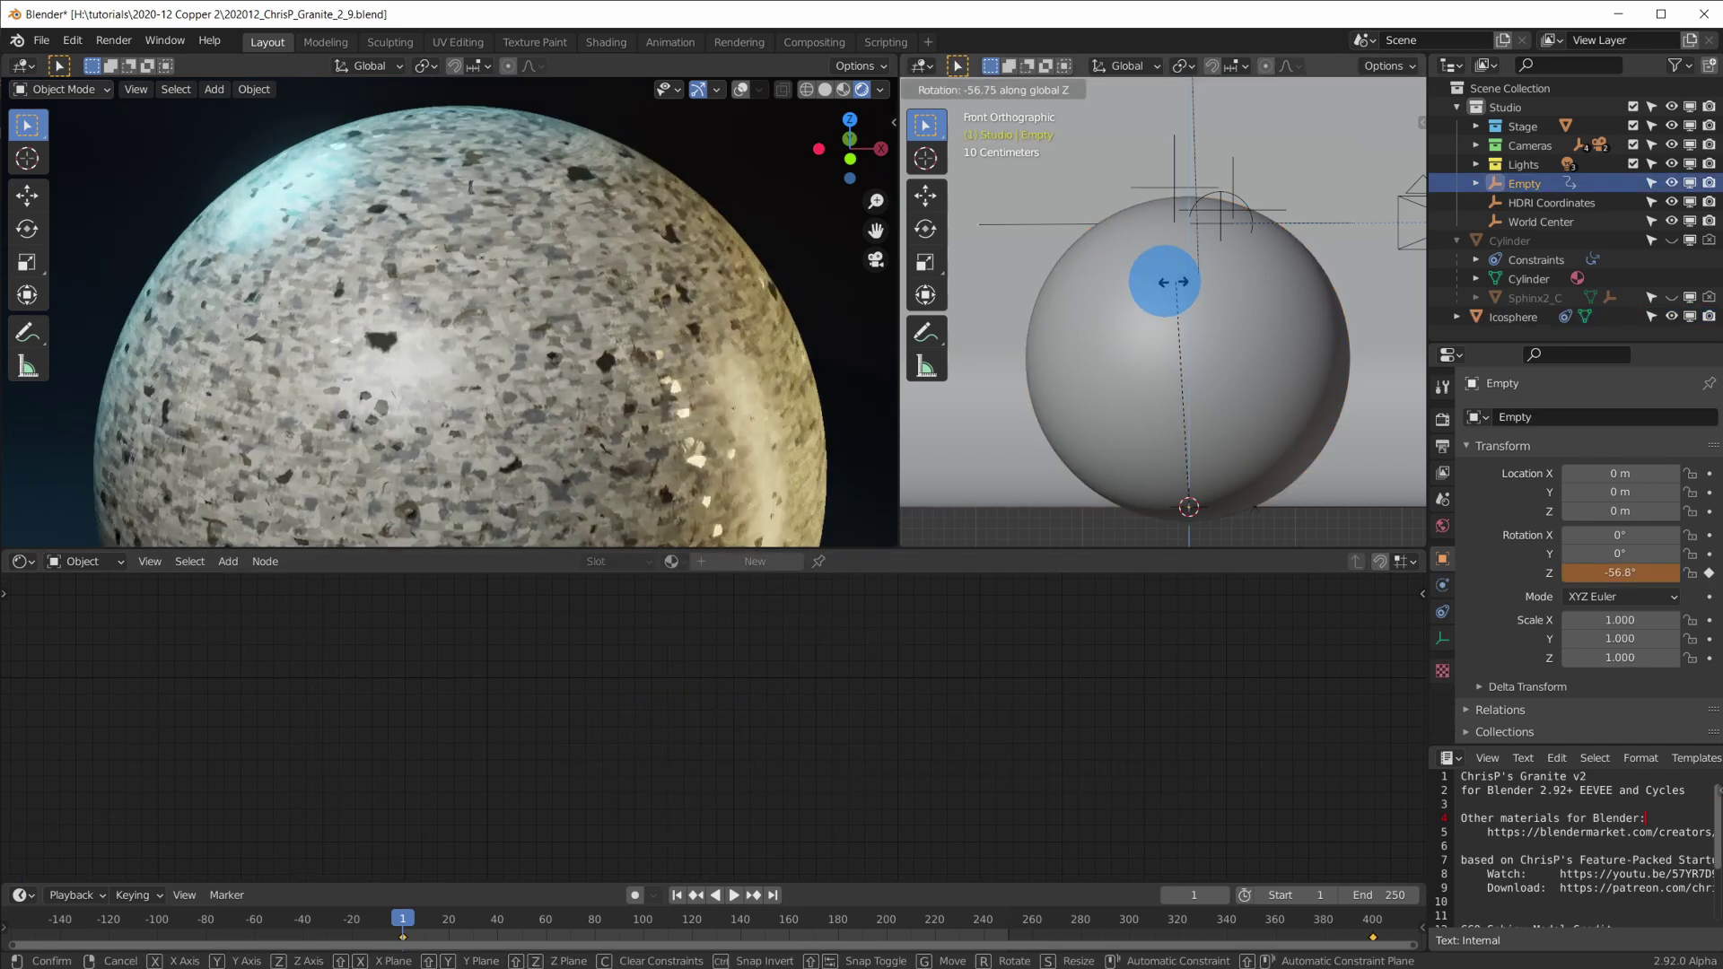
left_click_drag(1165, 282, 981, 96)
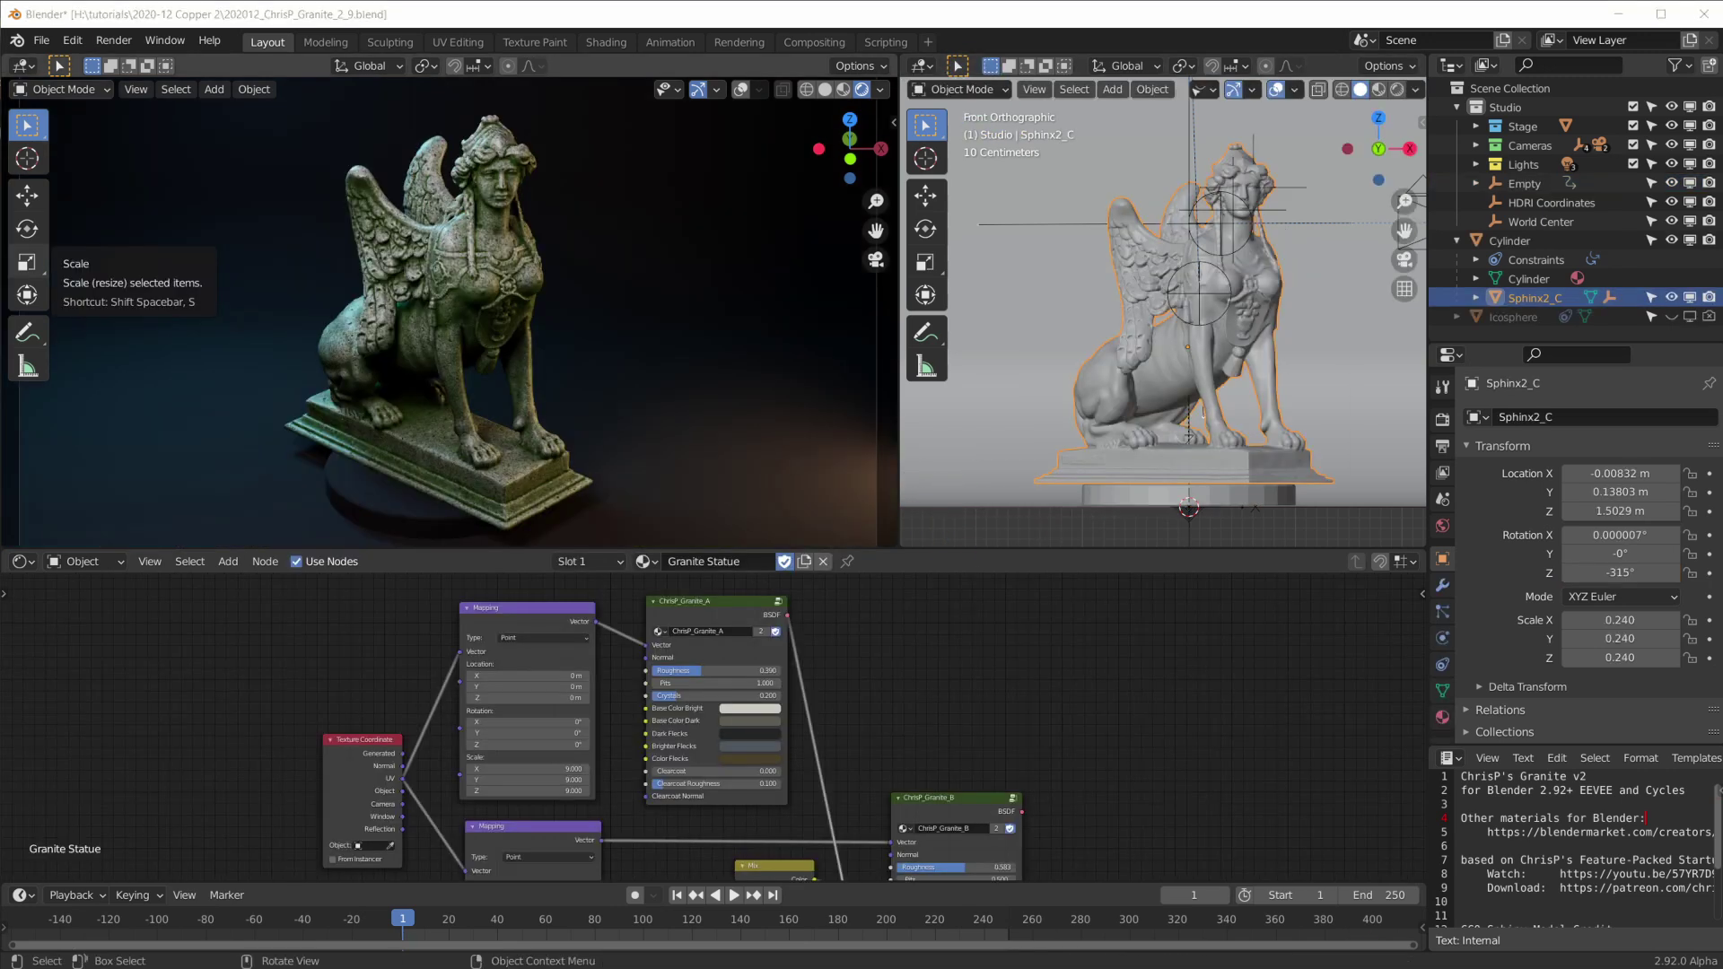
- Zoom and pan the node editor to inspect the sphinx's granite material nodes
left_click(701, 533)
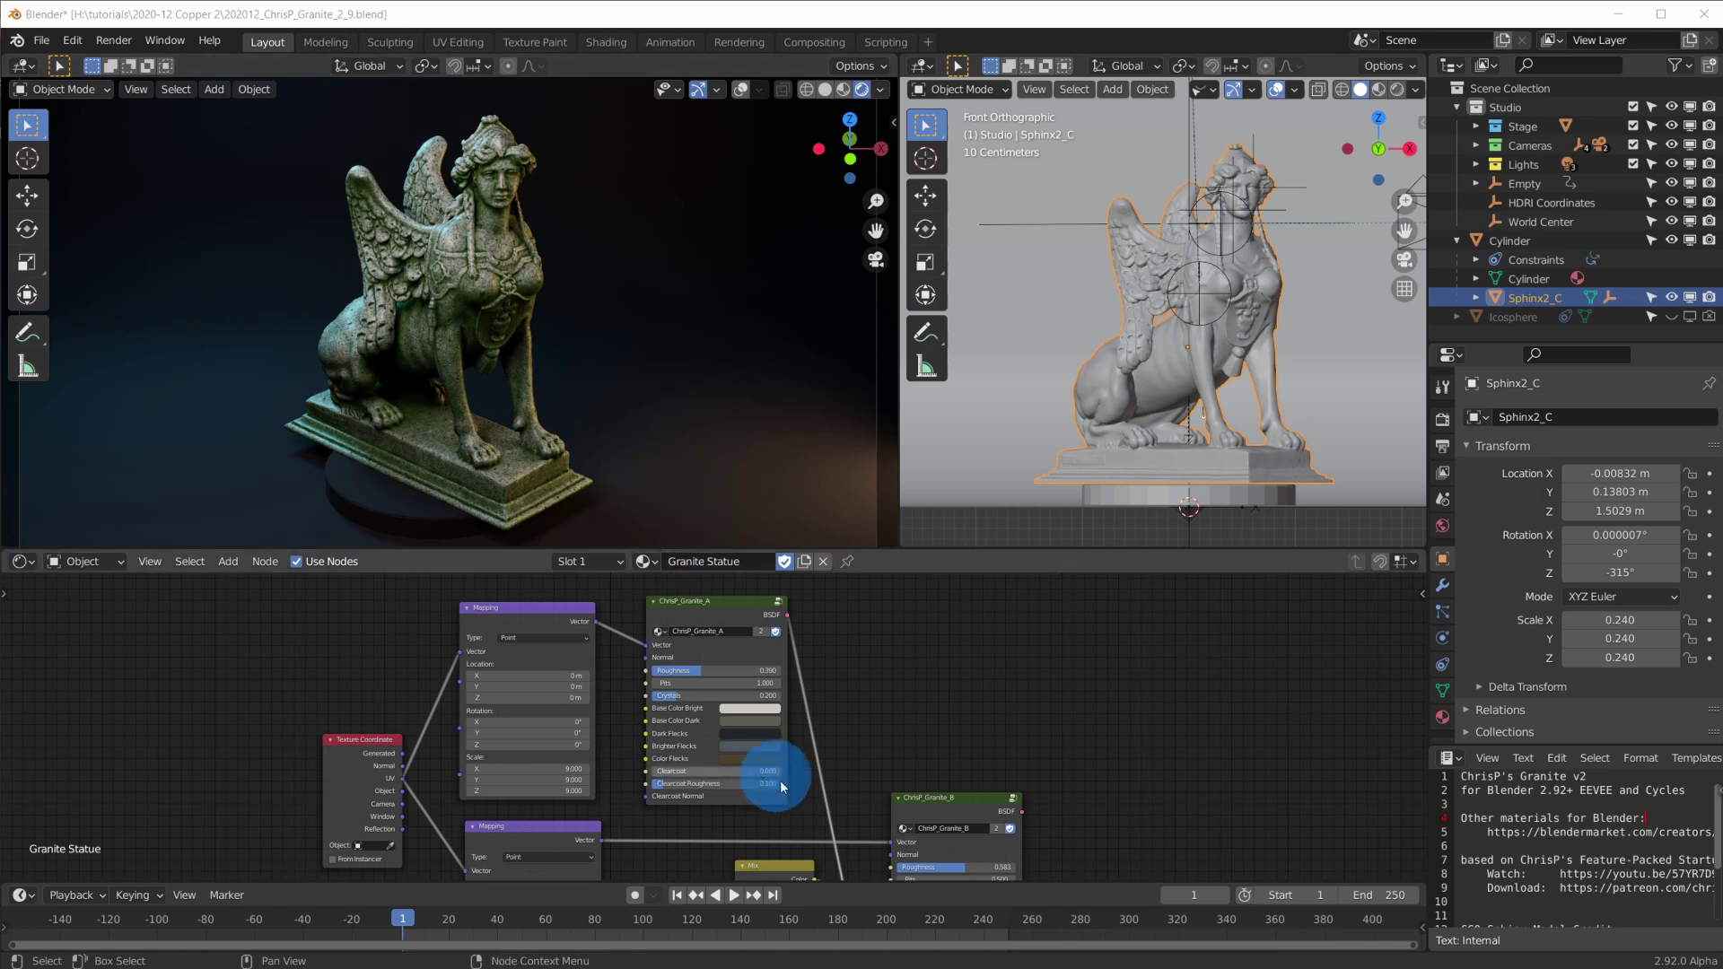
scroll(741, 738, "down", 1)
scroll(742, 738, "down", 3)
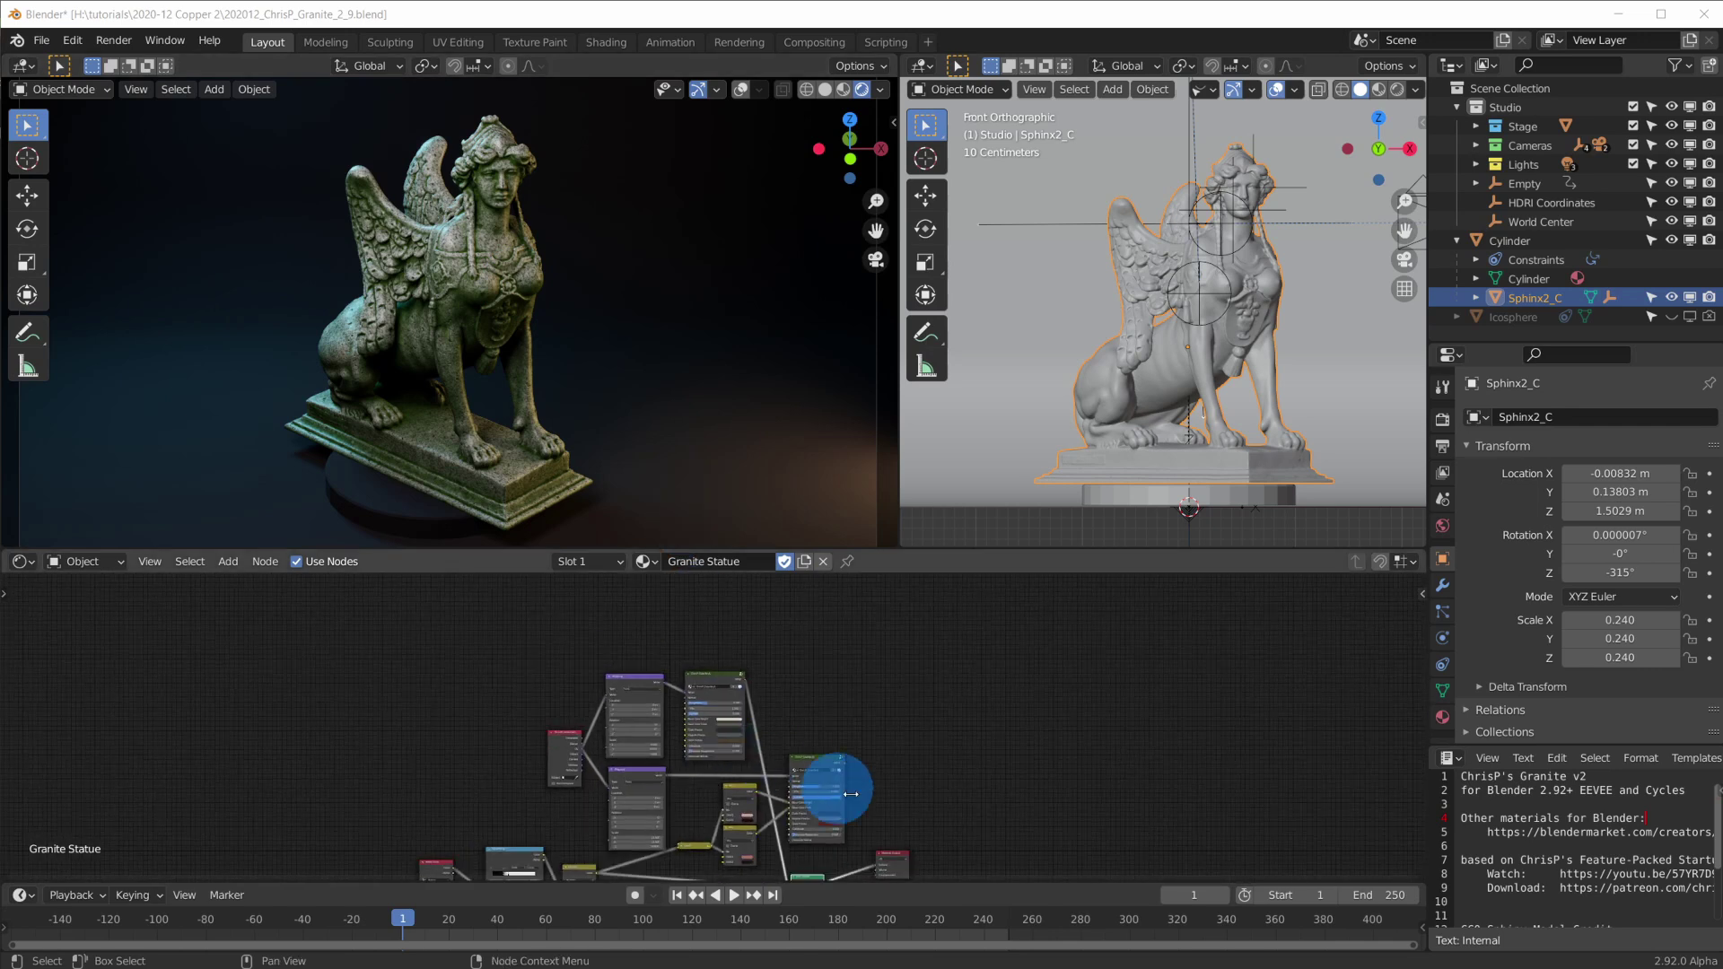
middle_click_drag(827, 796, 893, 635)
scroll(837, 787, "up", 2)
scroll(837, 786, "up", 5)
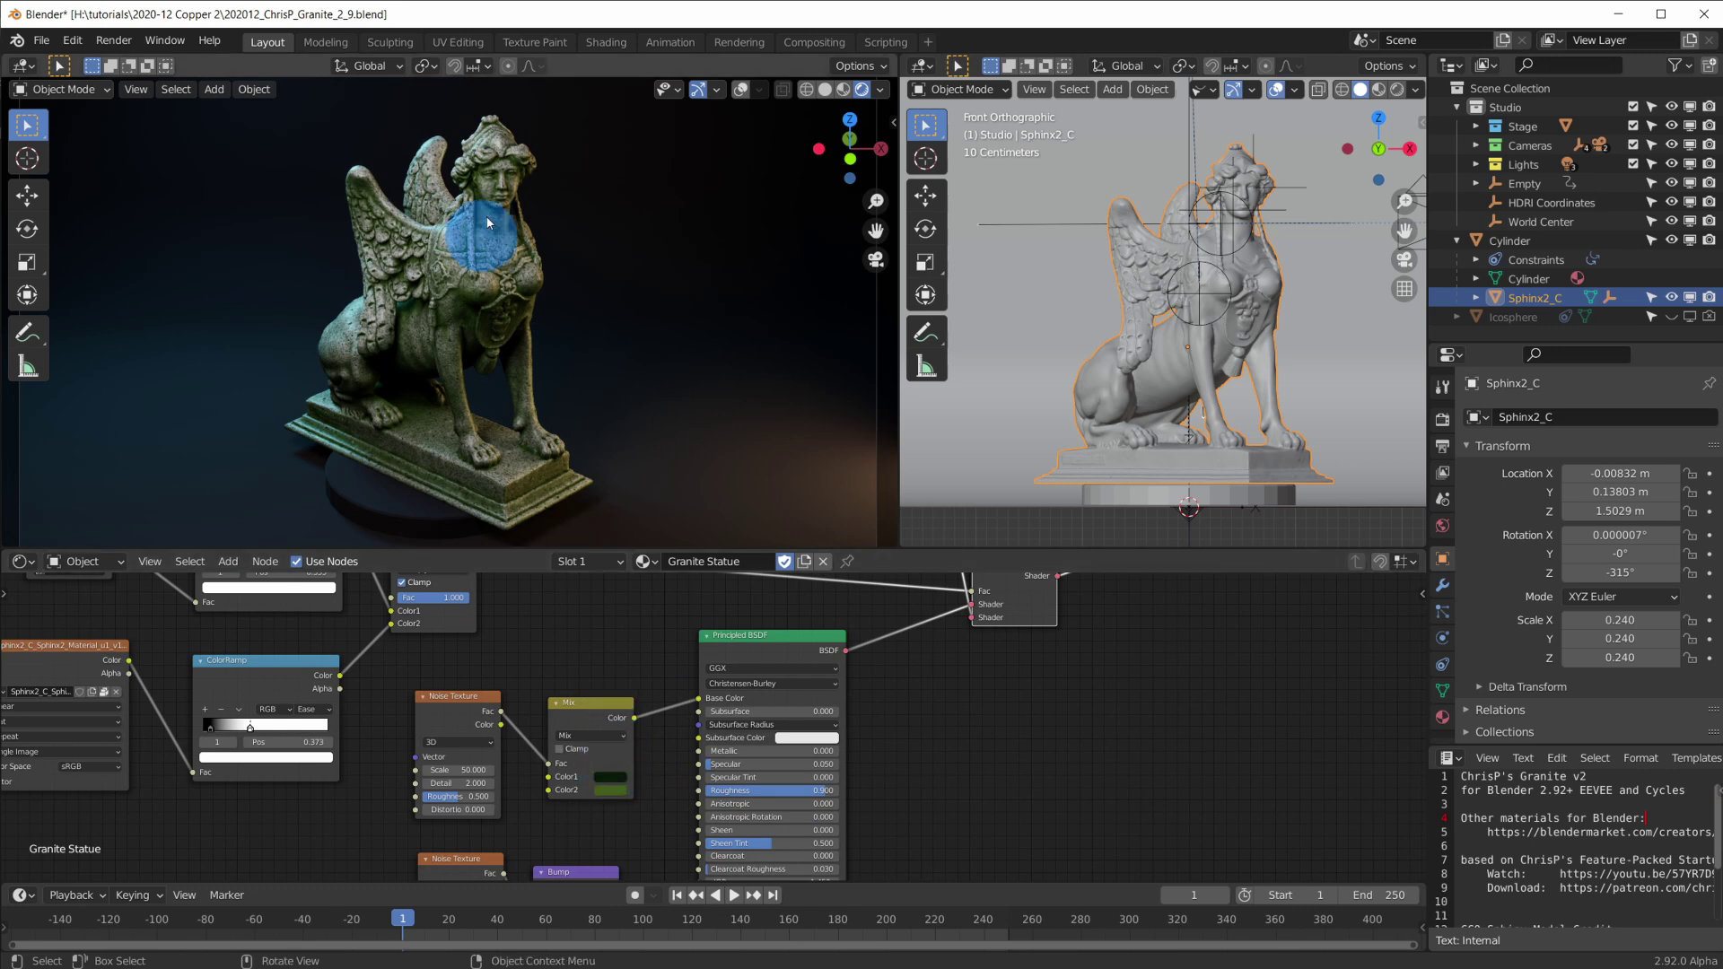
scroll(500, 173, "up", 8)
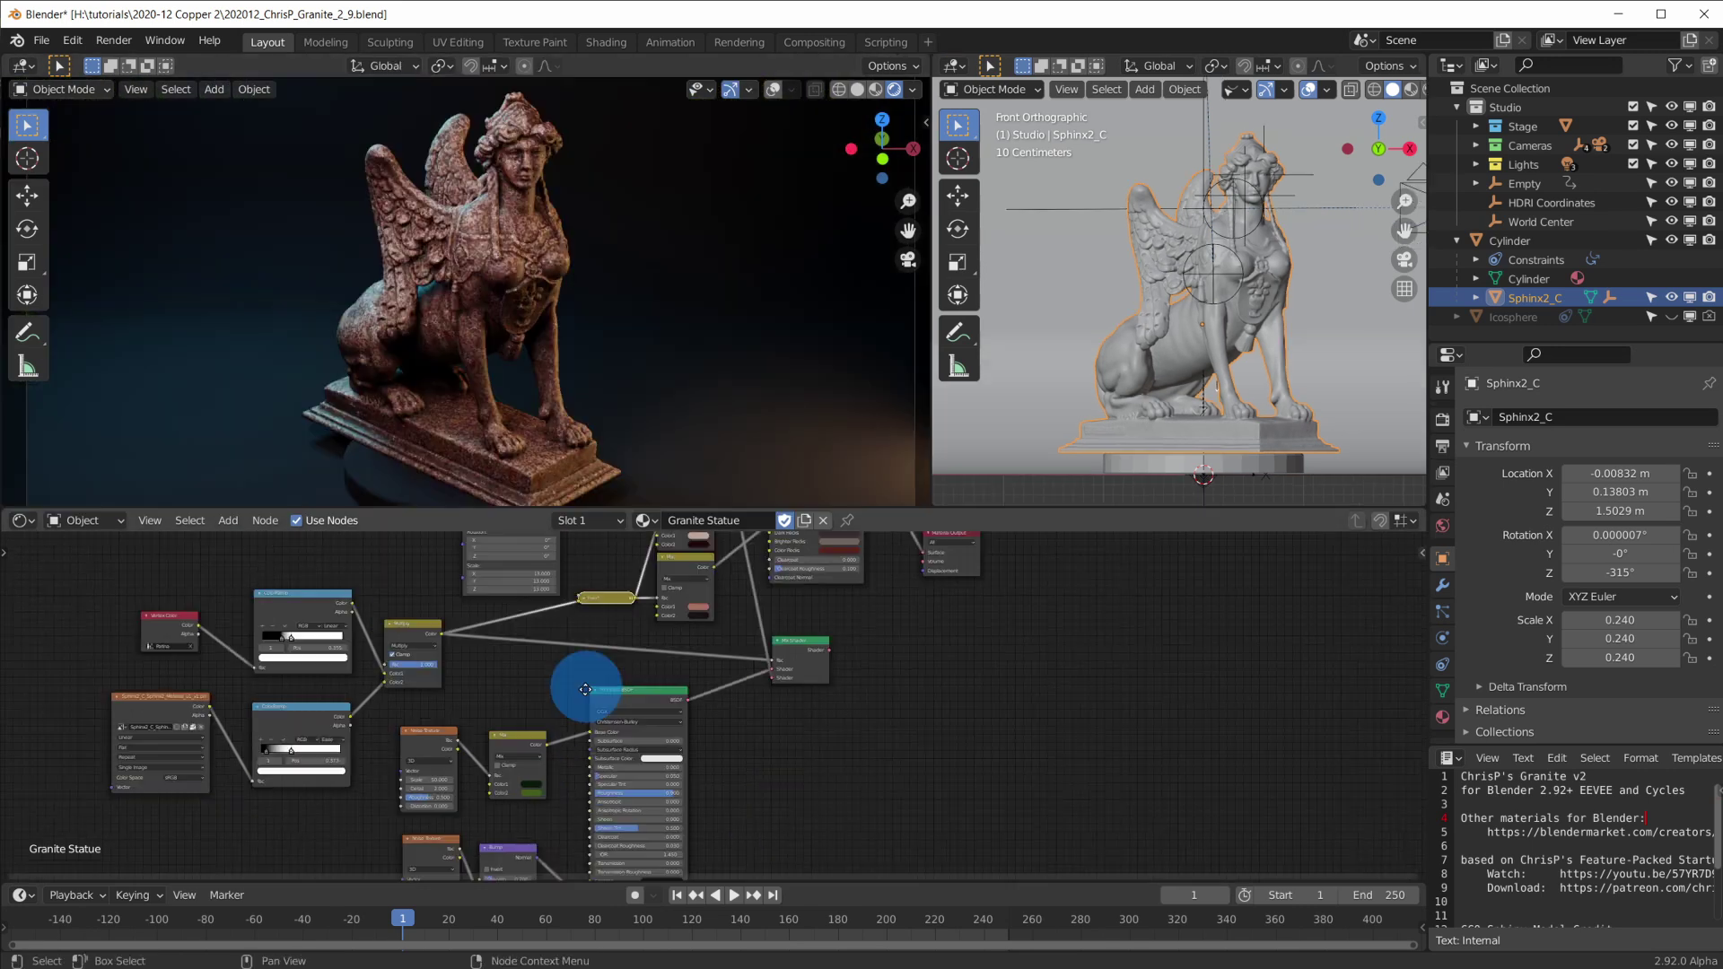
middle_click_drag(585, 685, 747, 741)
- Zoom the viewport in on the sphinx, orbit from its face to its chest, and play the animation
scroll(692, 703, "up", 3)
scroll(577, 250, "up", 8)
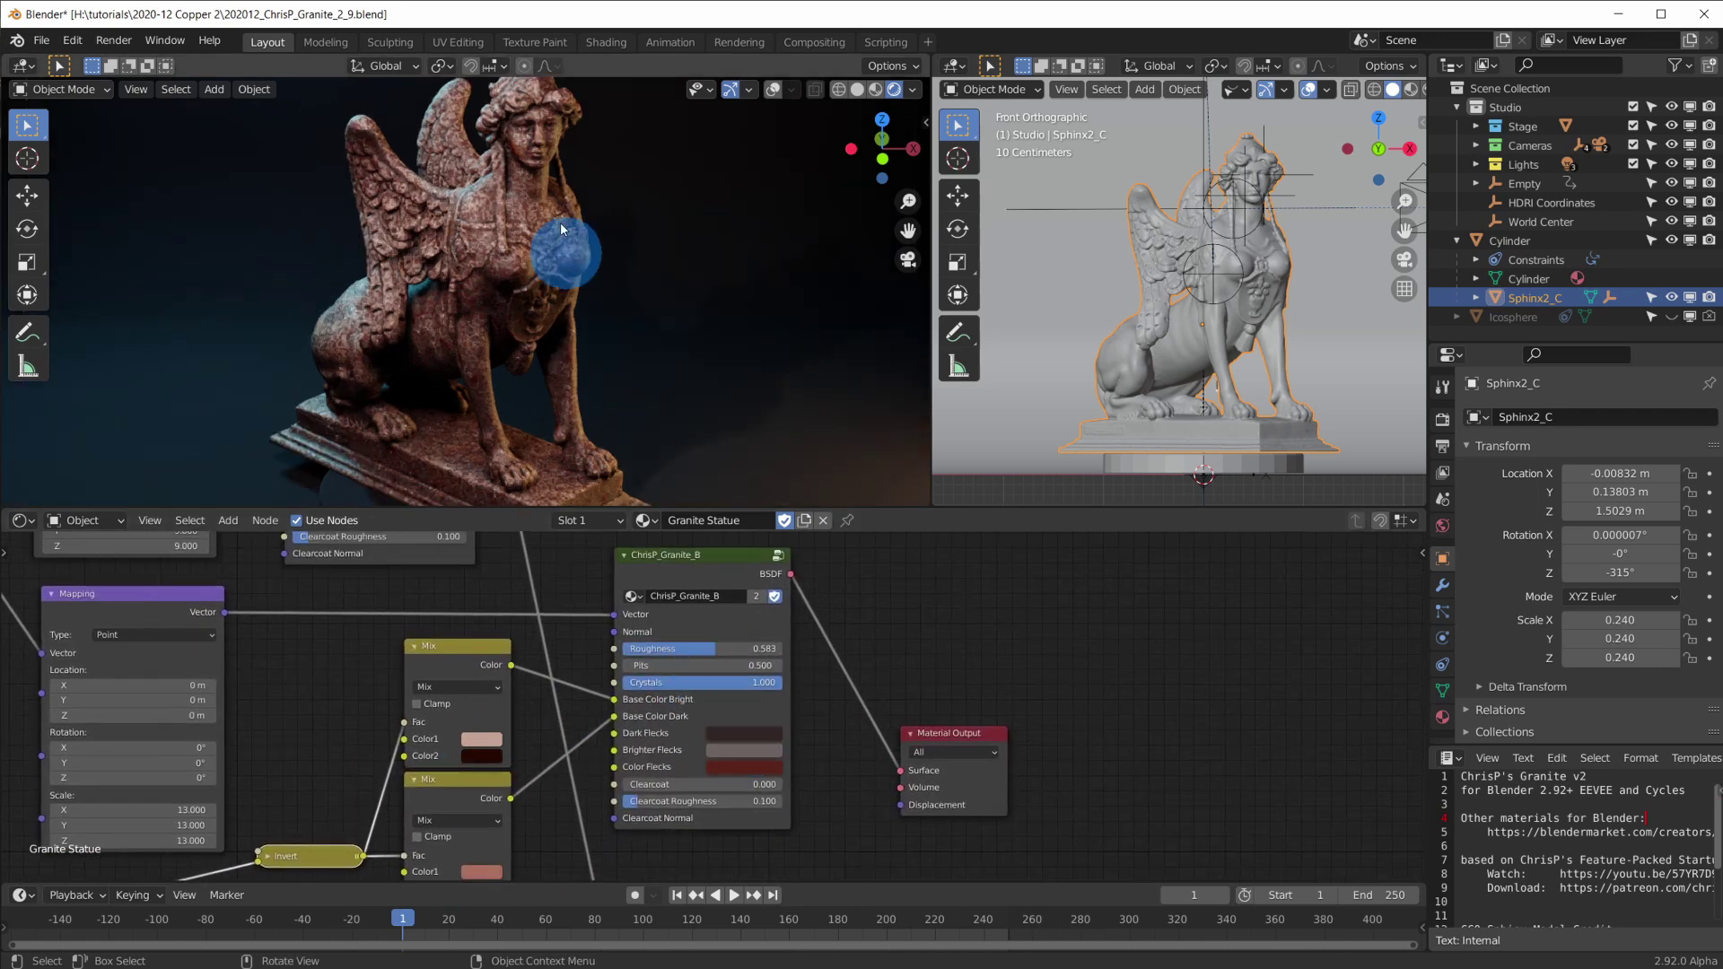
middle_click_drag(673, 314, 517, 401)
key("space")
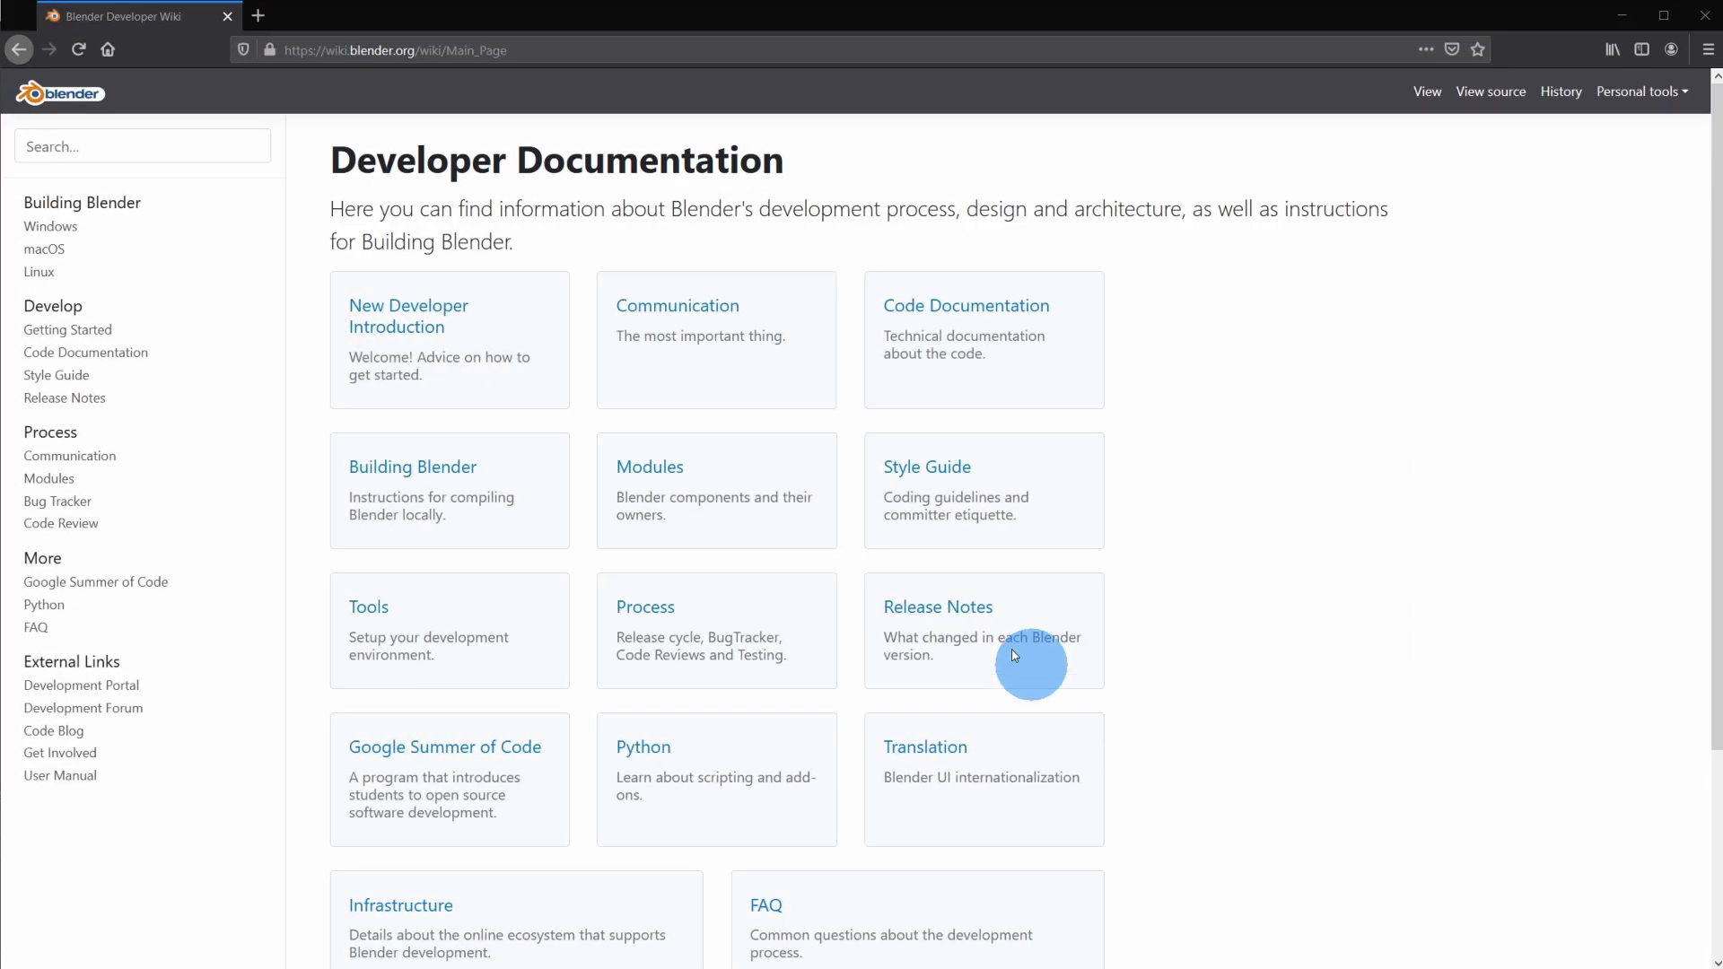
- Go to Release Notes > Blender 2.92 > Asset Browser and scroll through the page
left_click(934, 610)
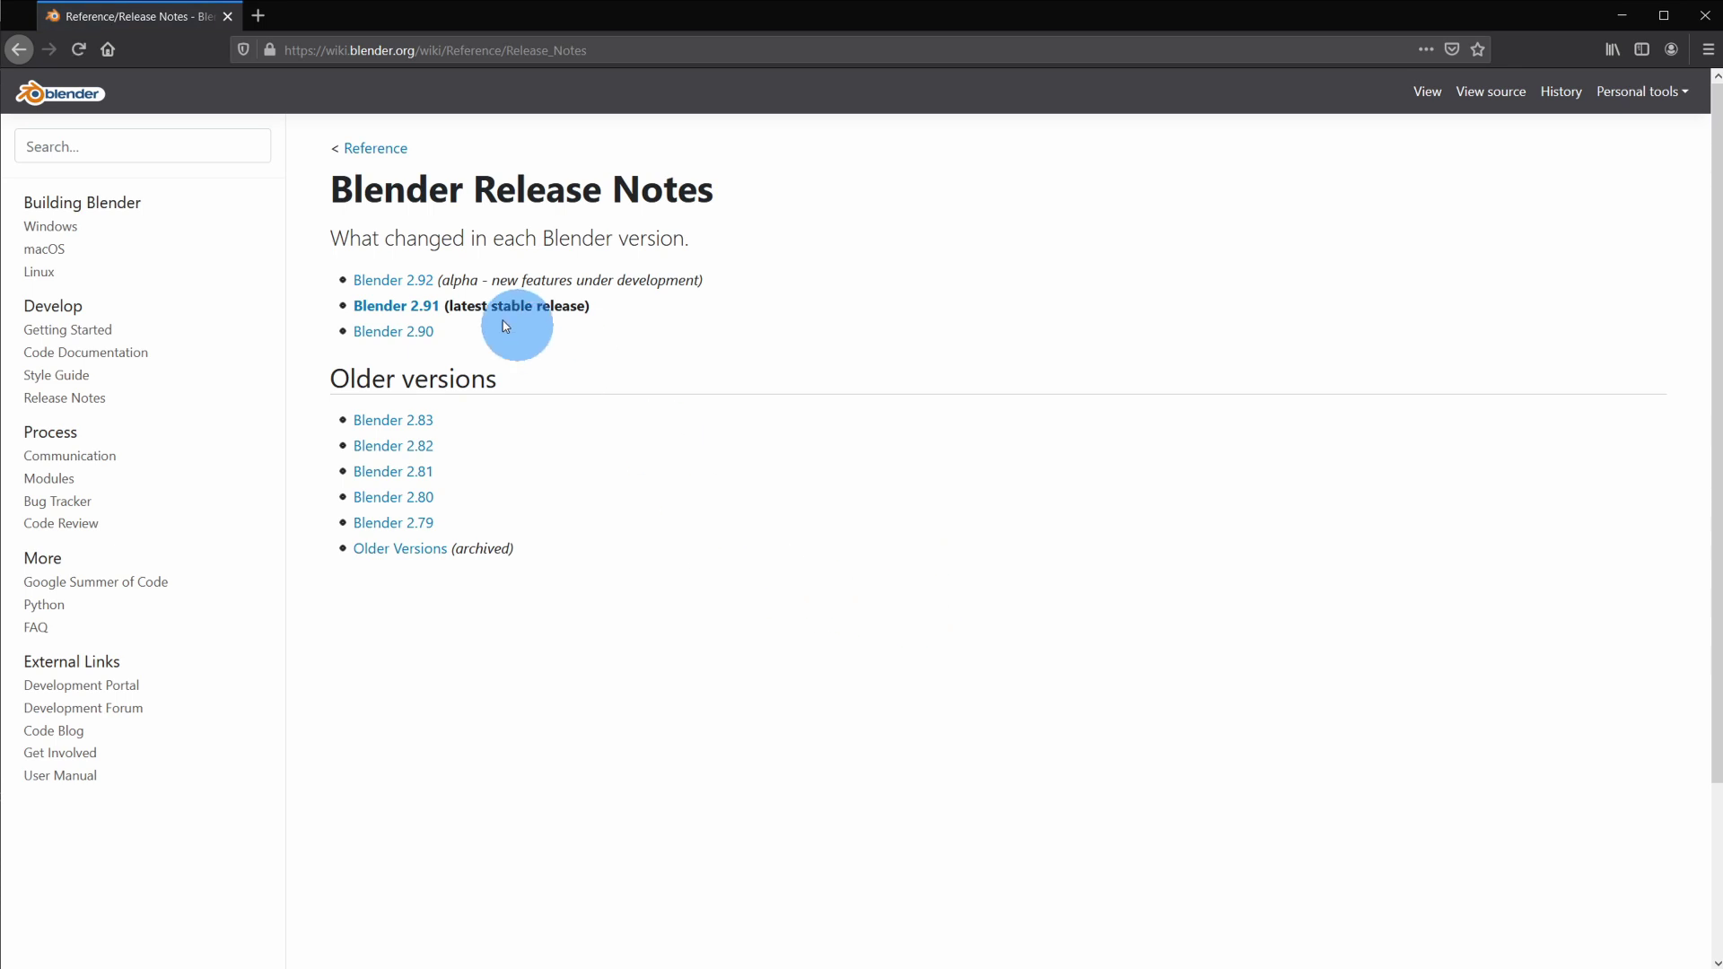
left_click(418, 282)
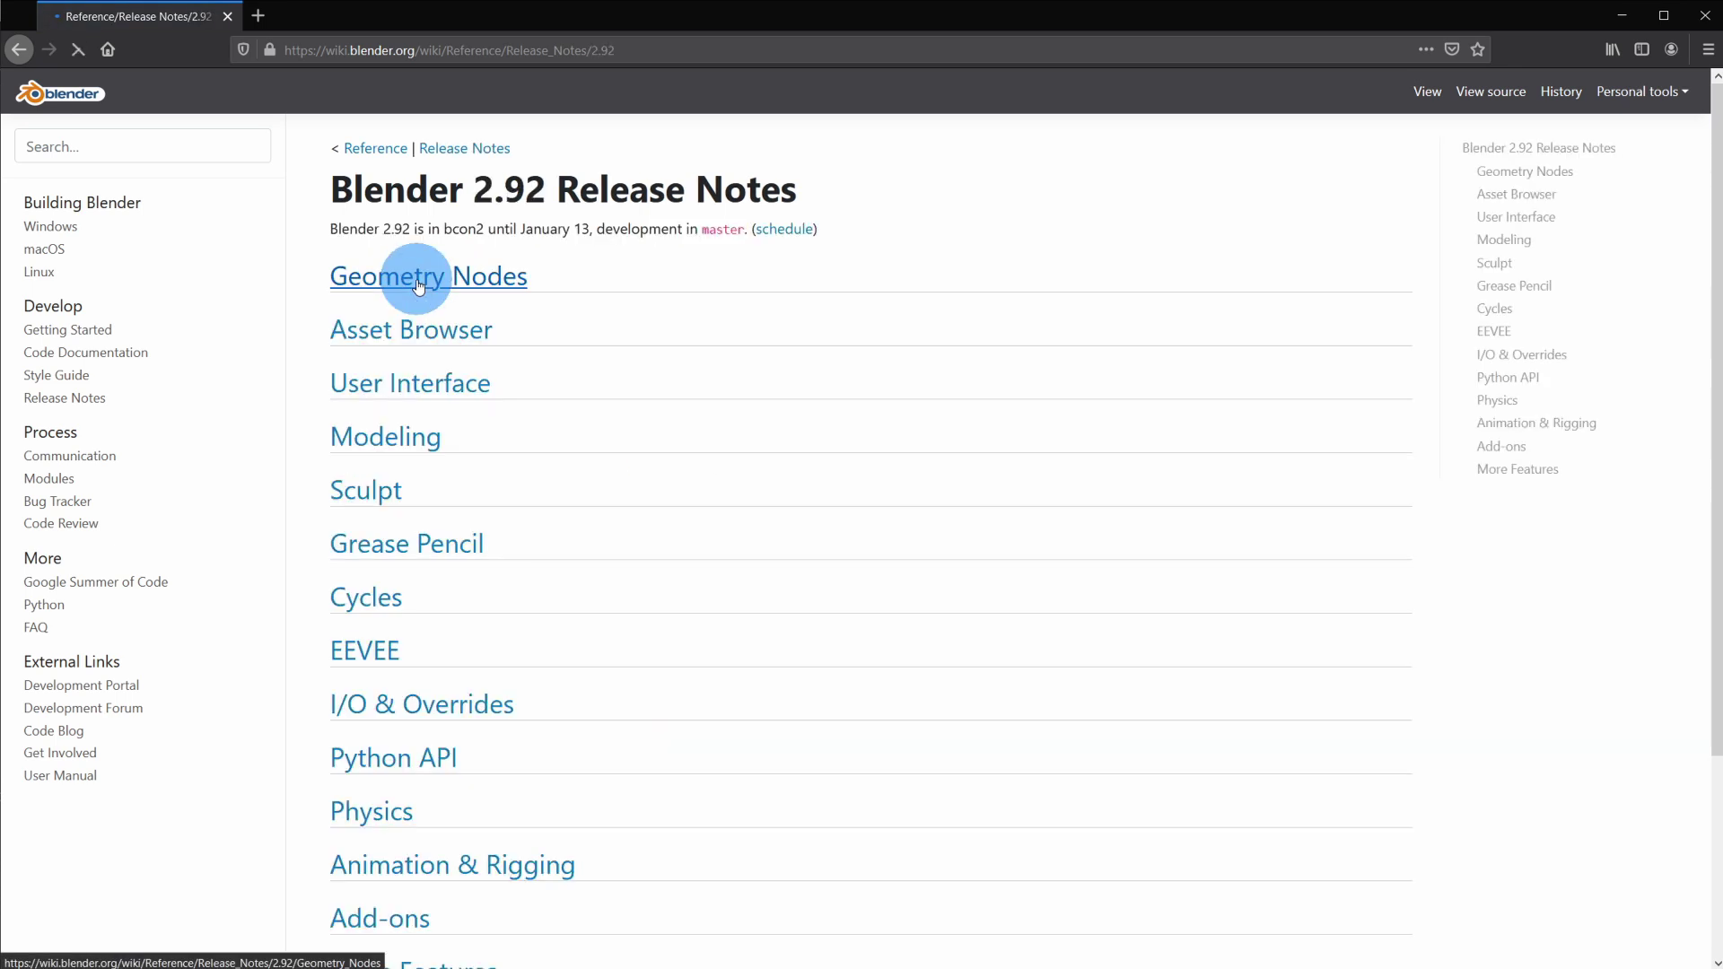
left_click(451, 334)
scroll(1000, 530, "down", 5)
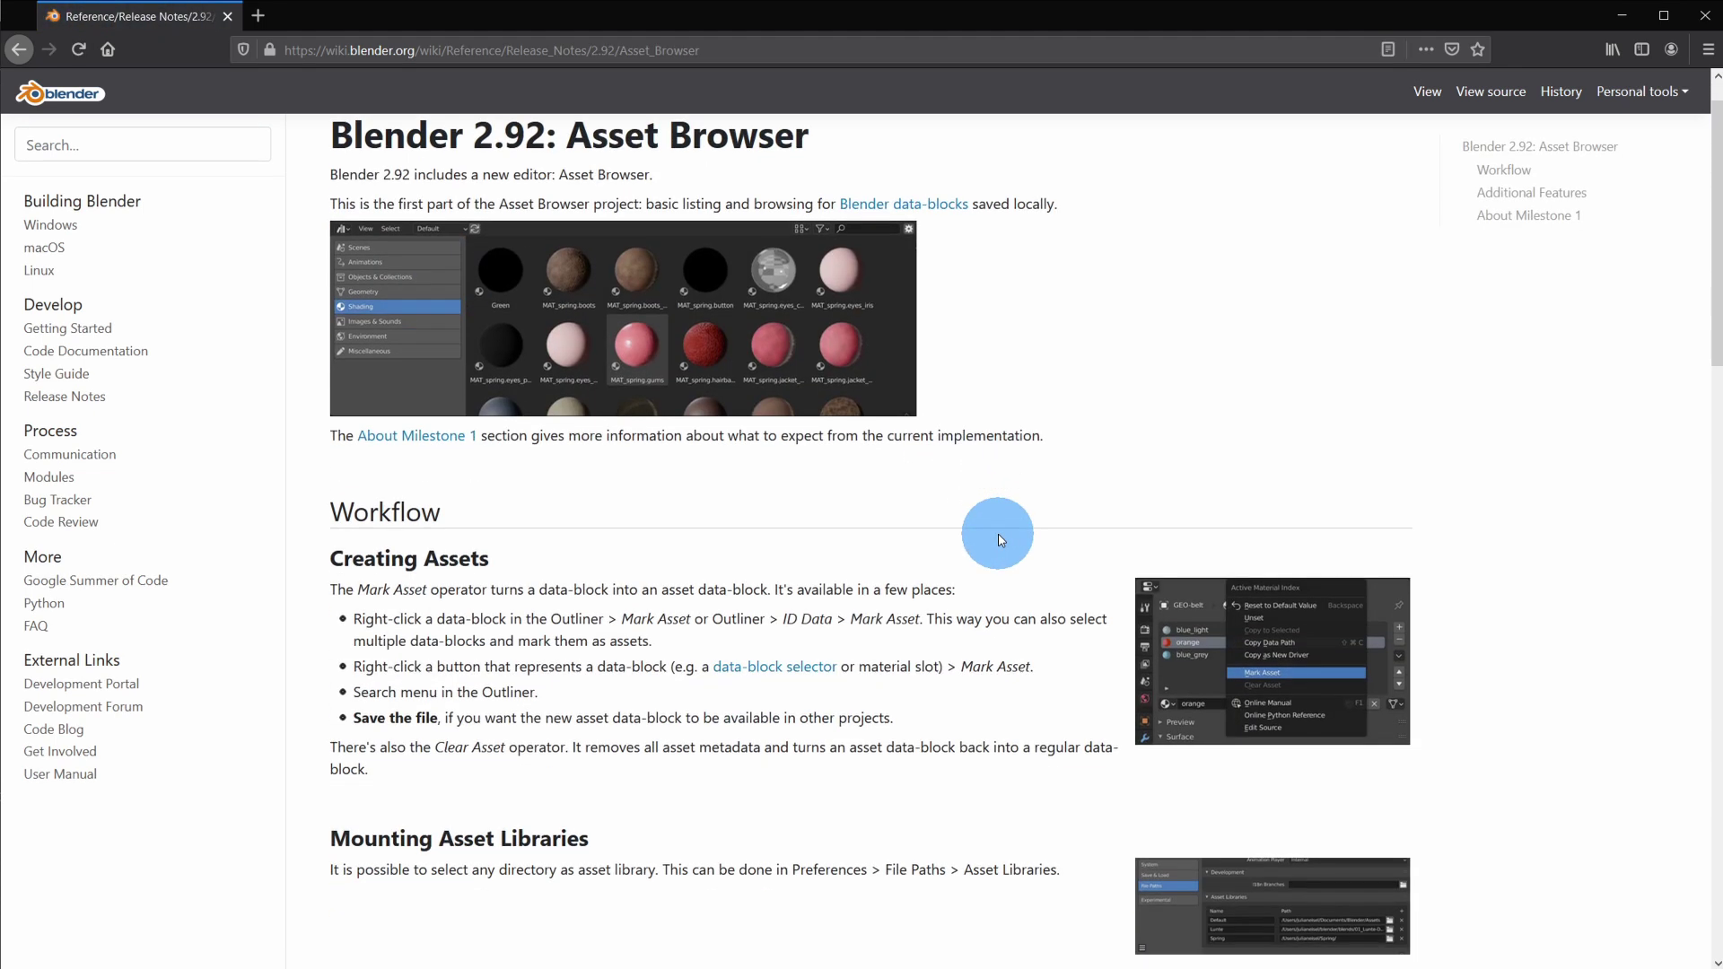
scroll(1000, 538, "down", 5)
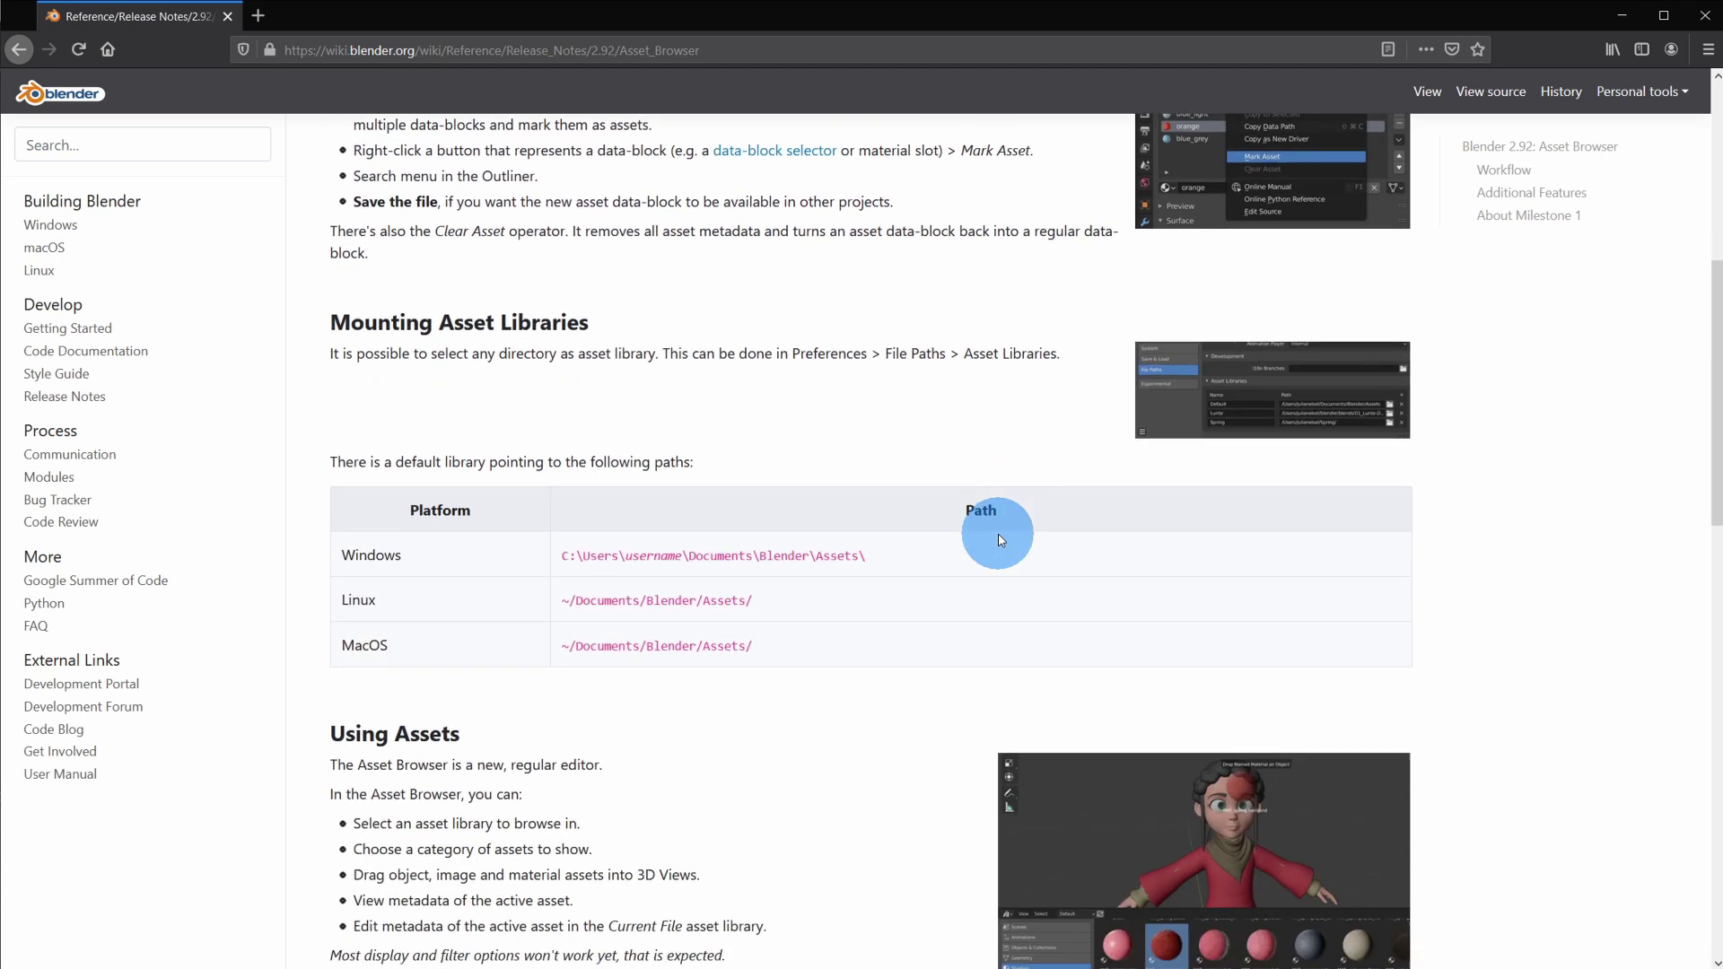
scroll(1000, 539, "down", 8)
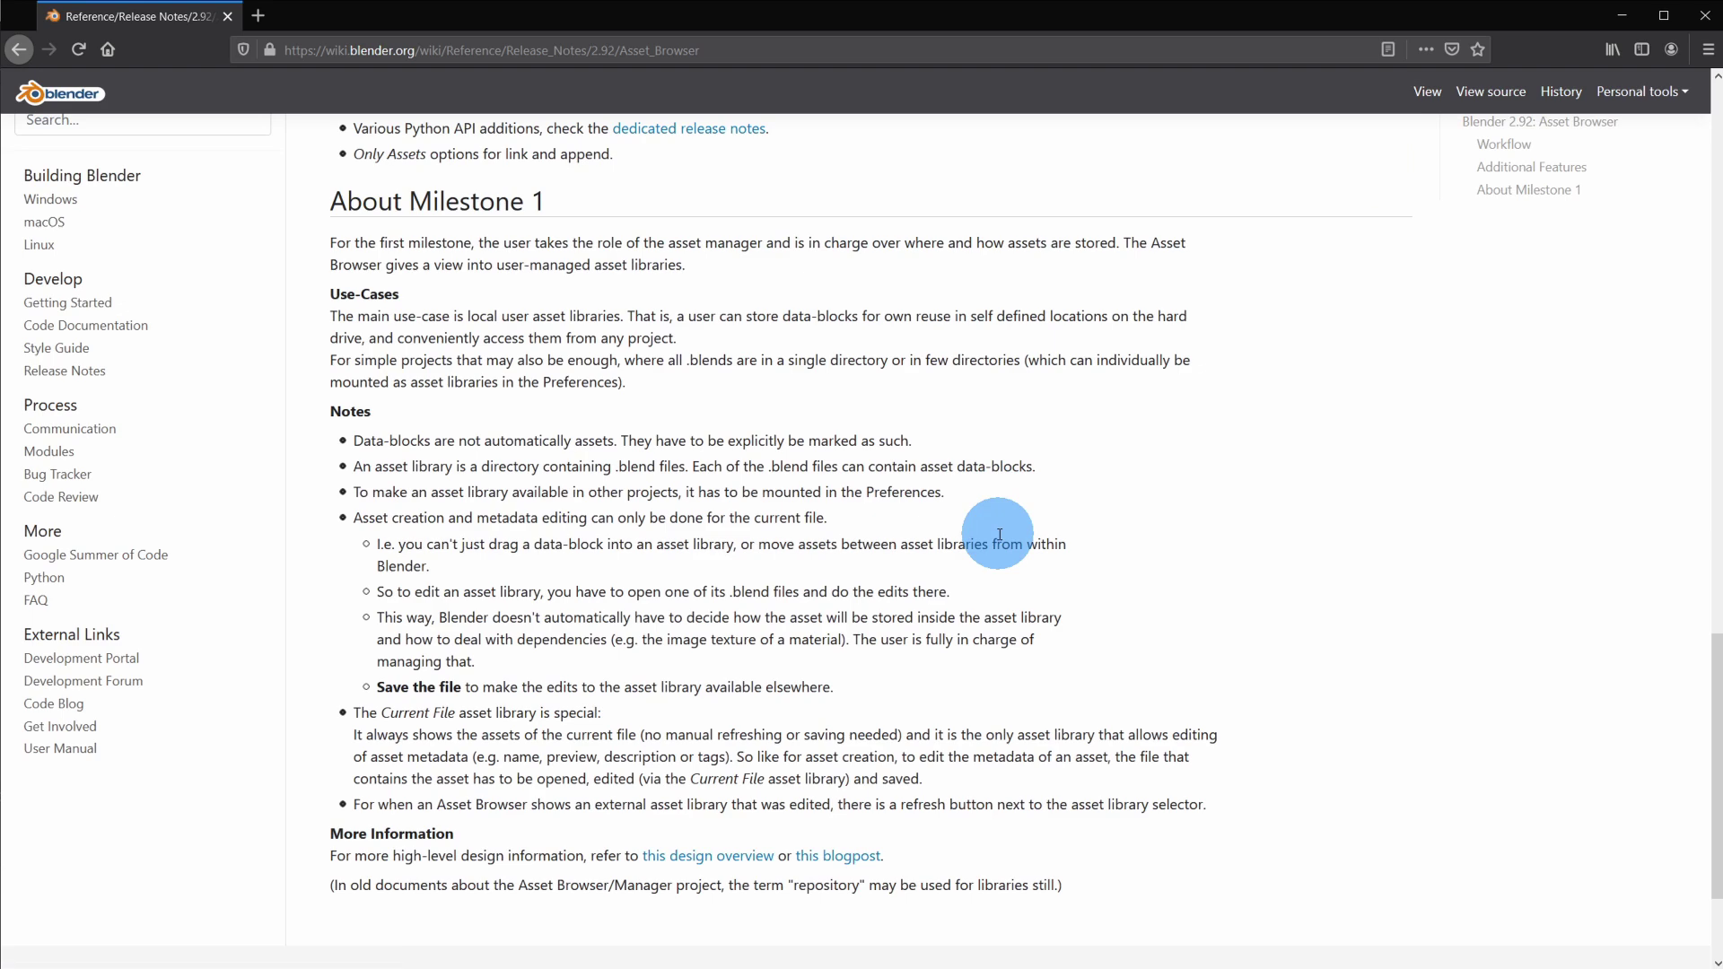
scroll(999, 534, "up", 9)
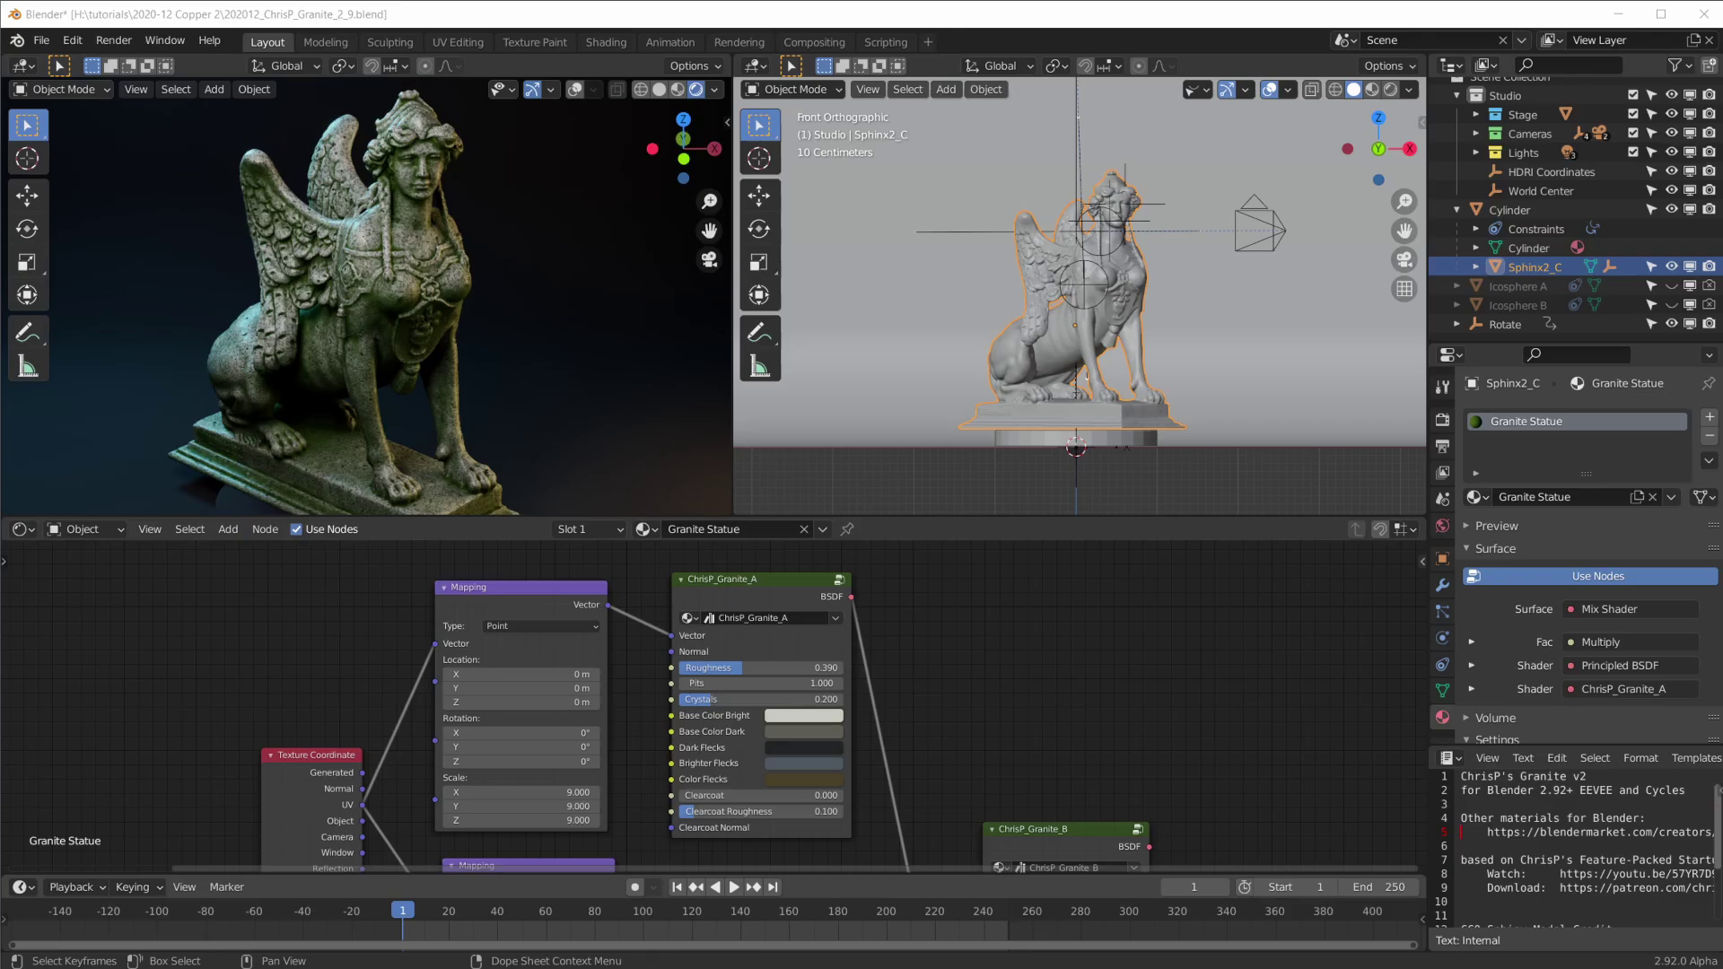
- Show the empty assetlibs folder, then view the assetlibs asset library under Blender Preferences > File Paths
left_click(98, 959)
left_click_drag(338, 538, 375, 191)
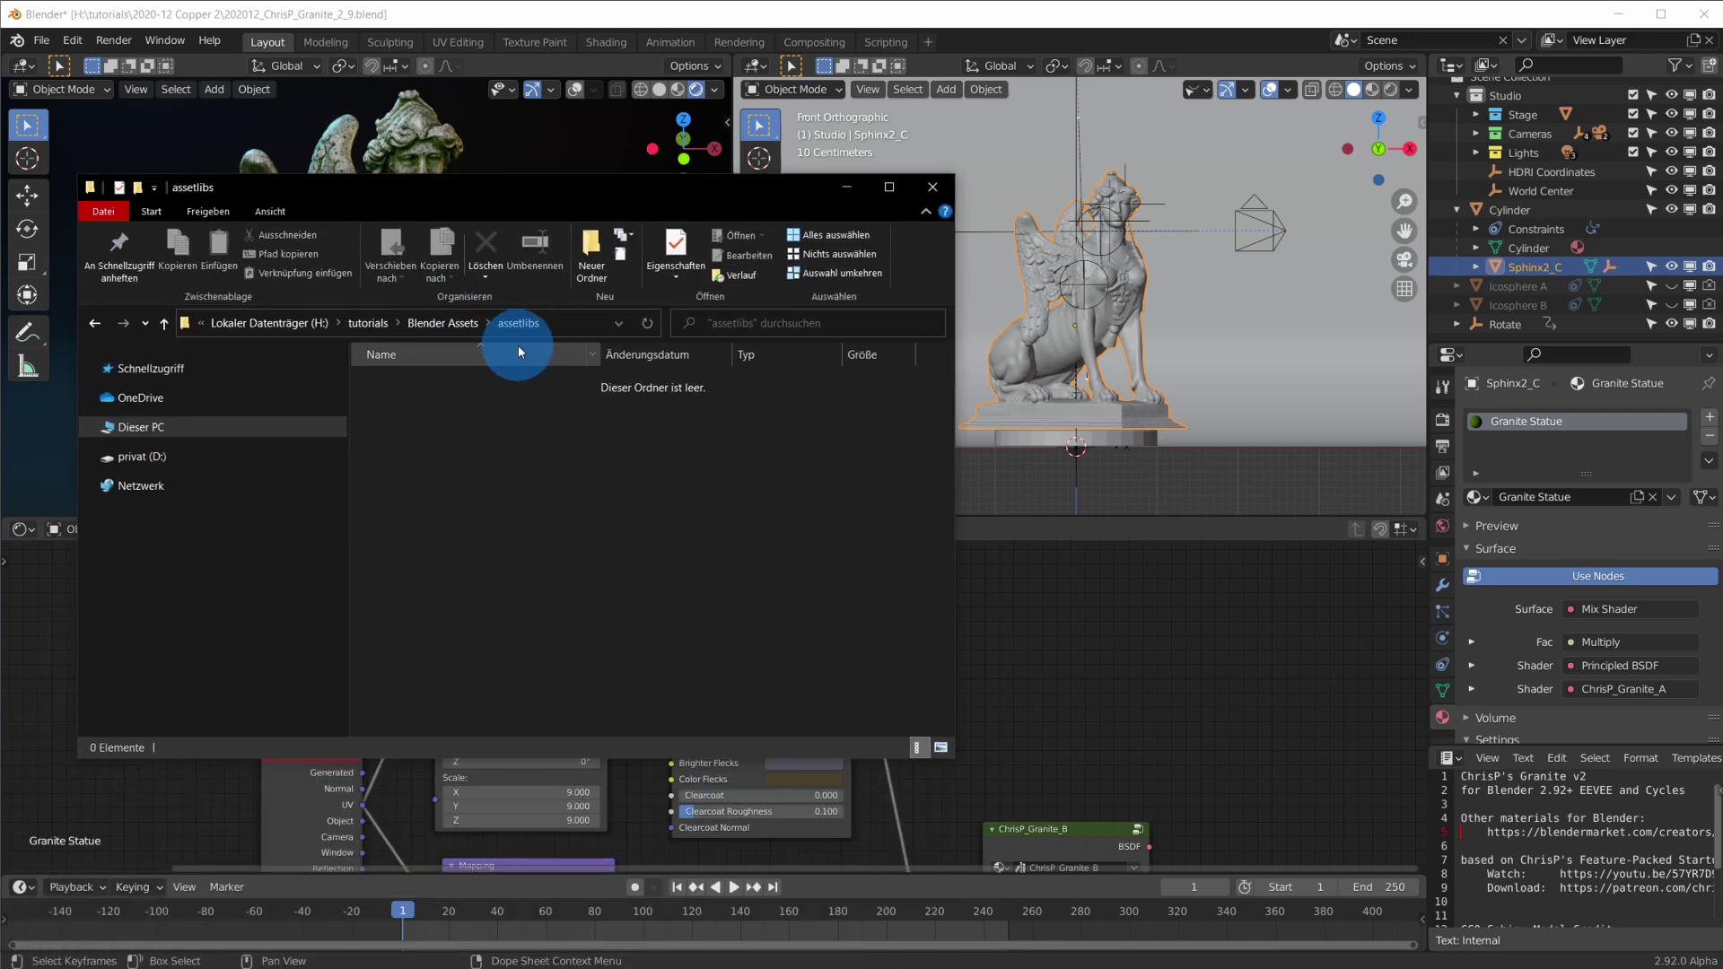
left_click(66, 41)
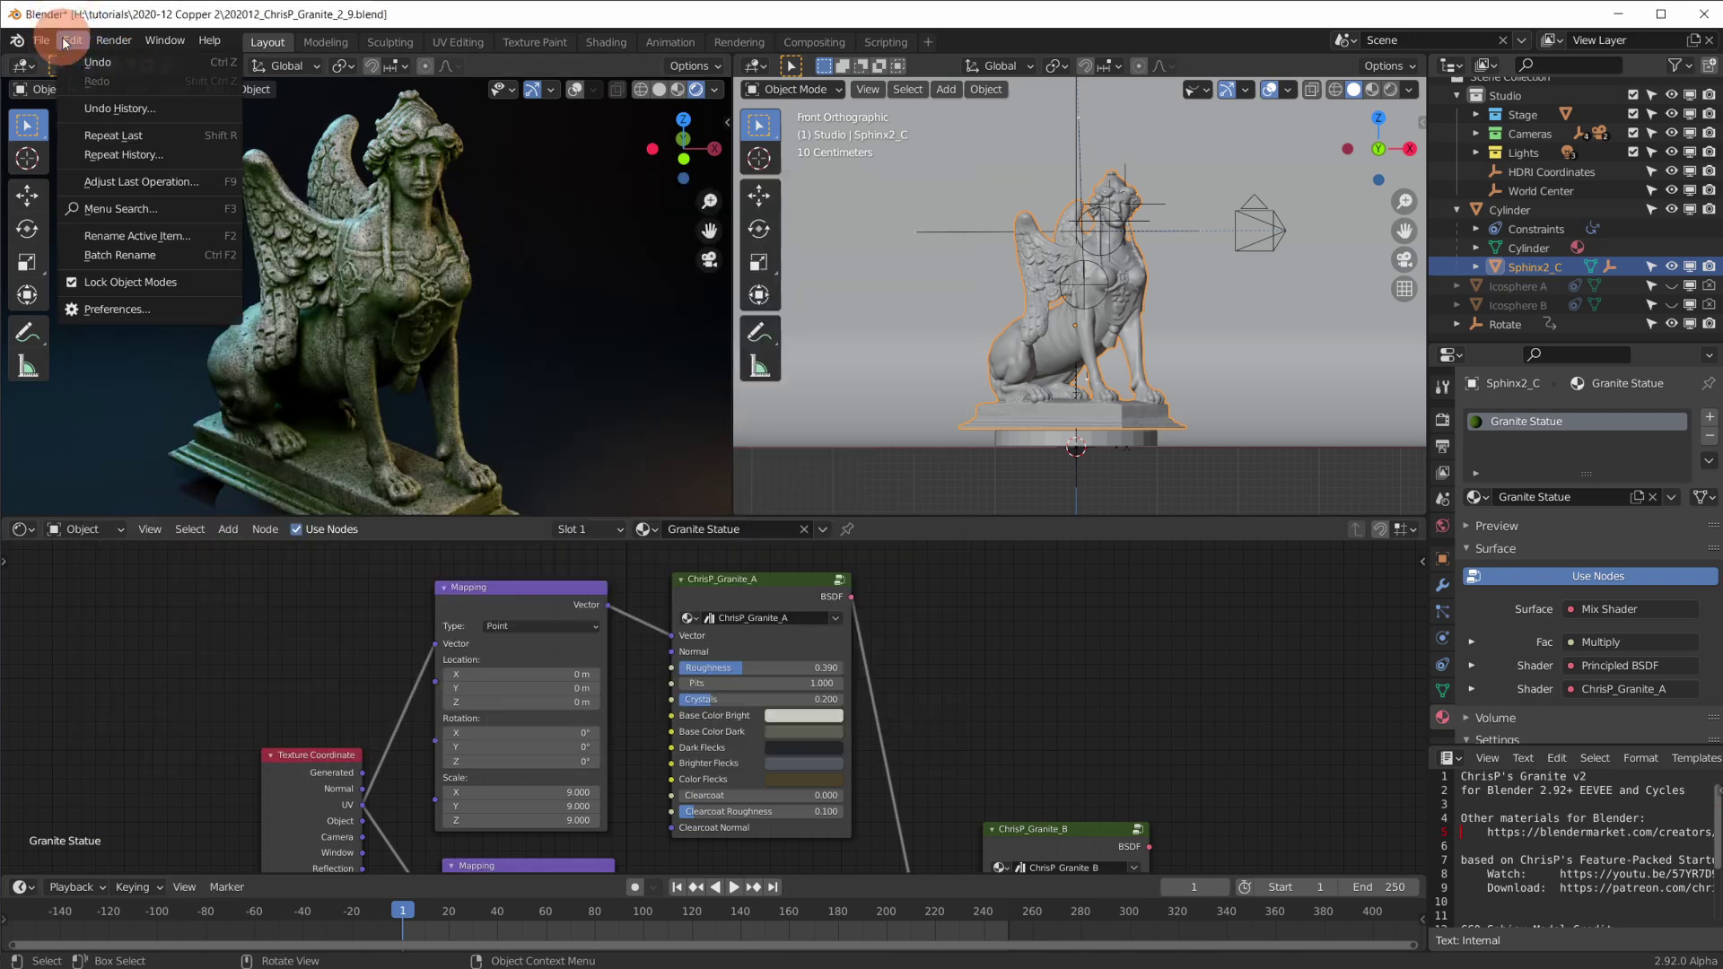
left_click(123, 310)
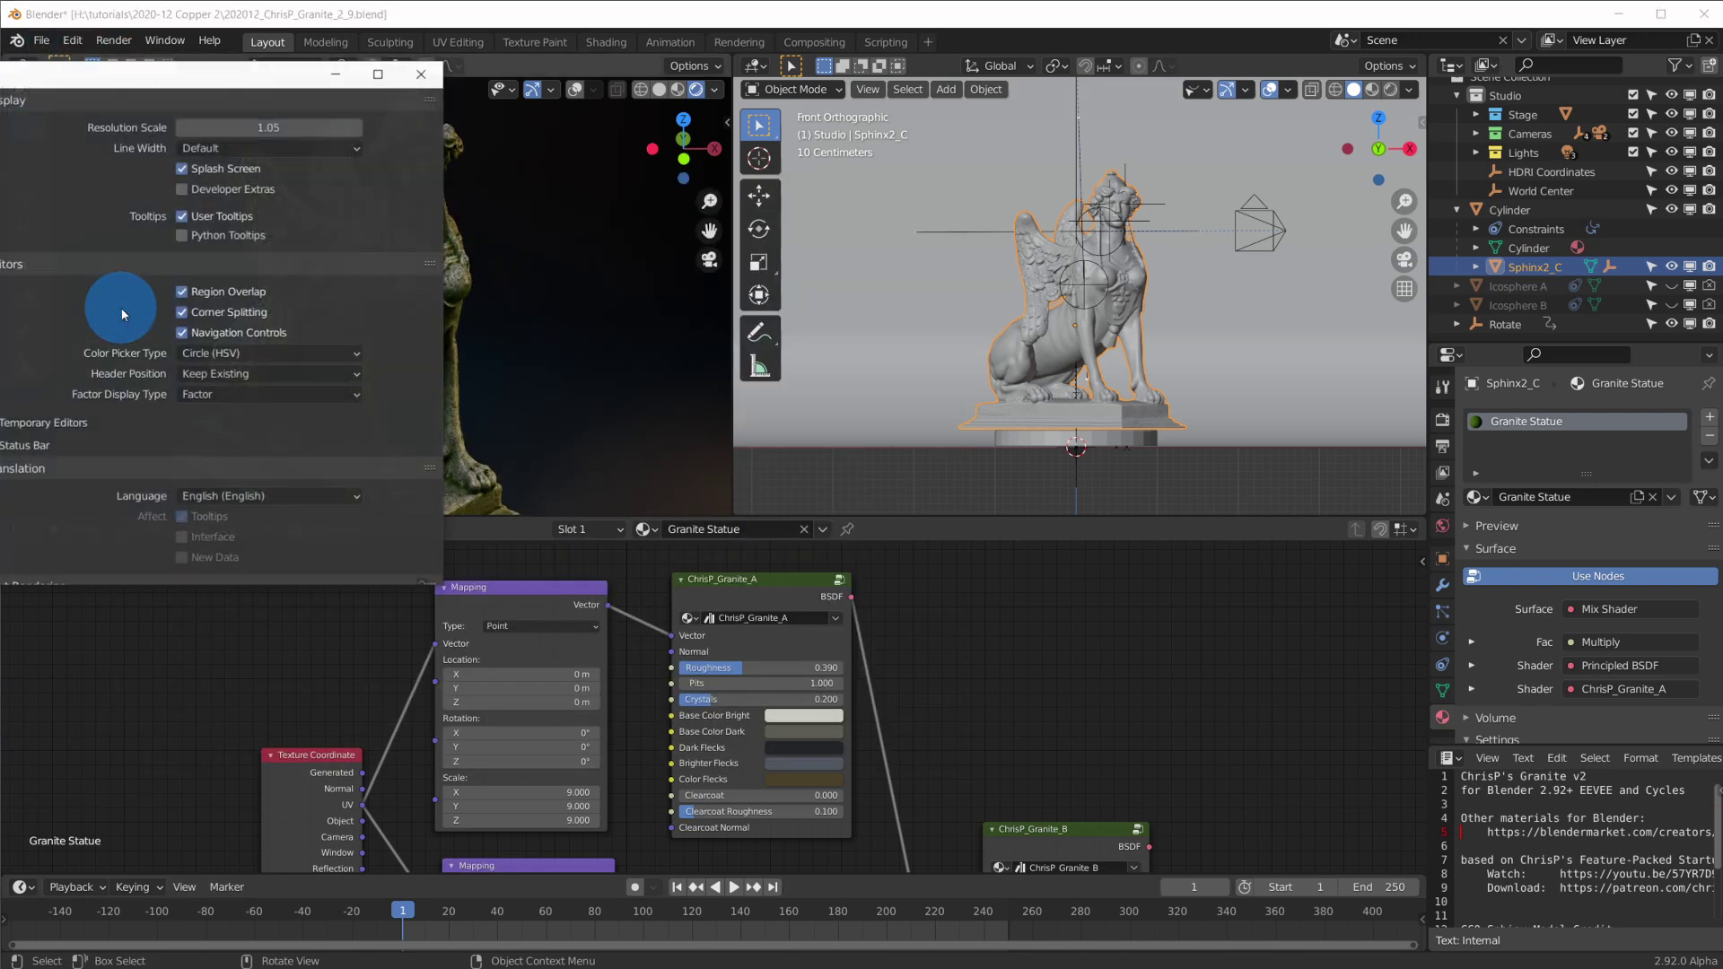
left_click_drag(87, 76, 724, 197)
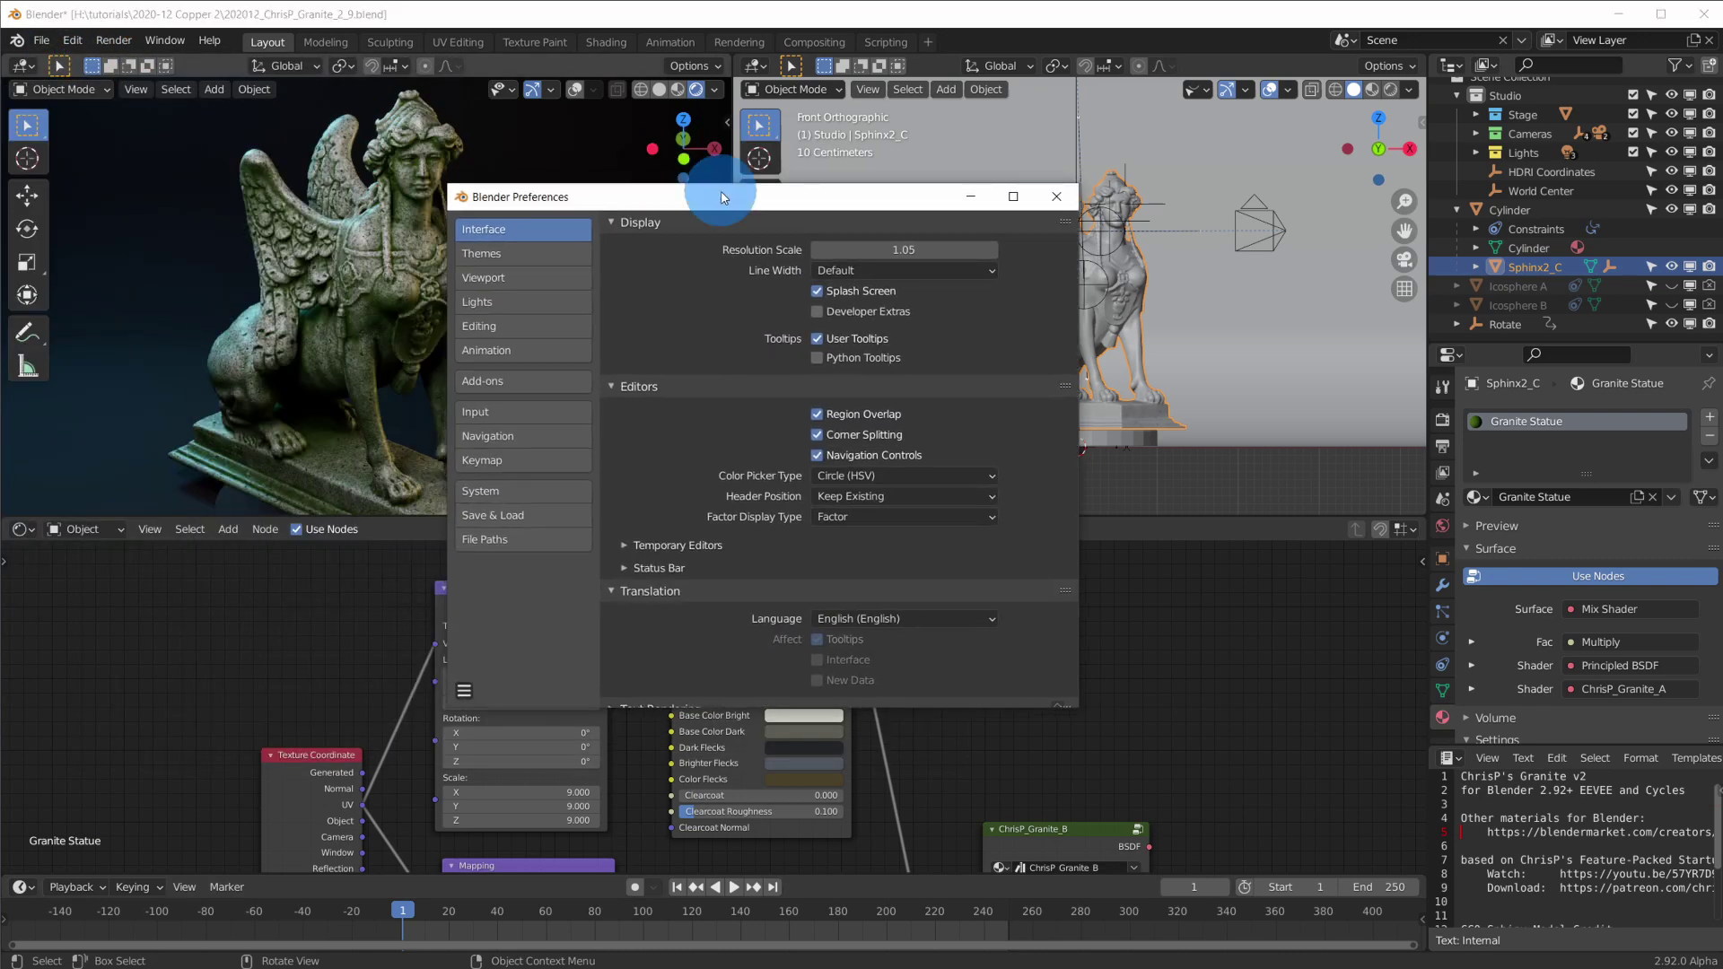
left_click(487, 540)
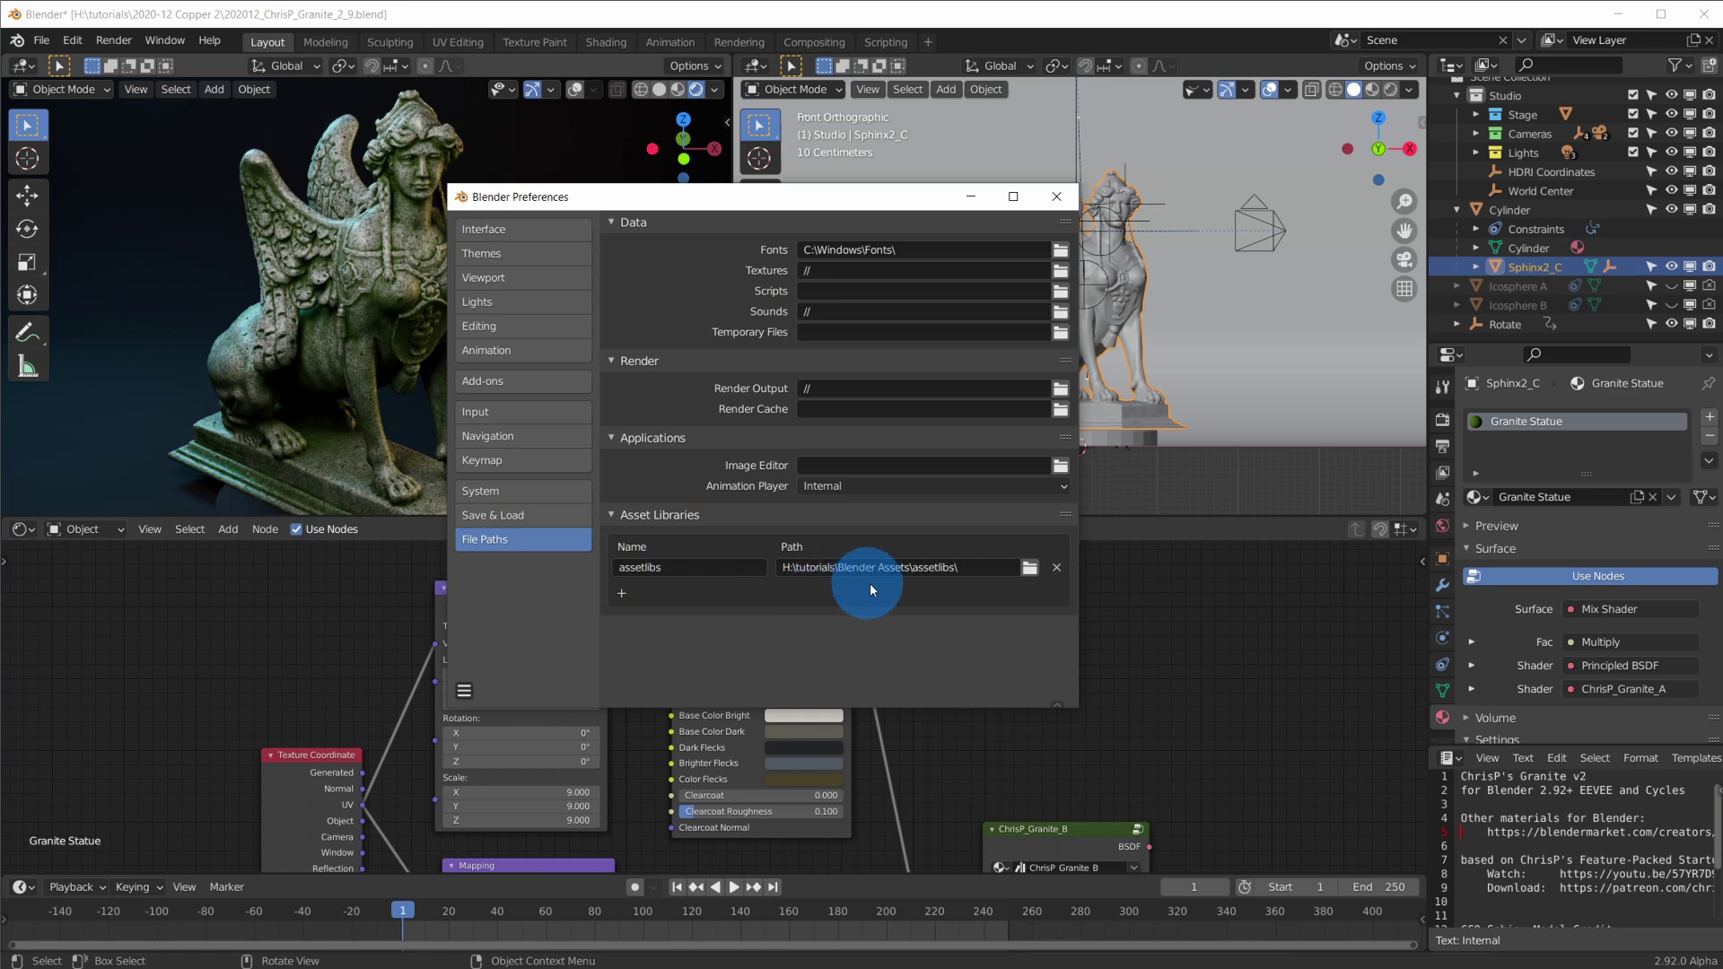
- Copy 202012_ChrisP_Granite_2_9.blend from the Download folder into the assetlibs folder
key("alt+Tab")
left_click_drag(1104, 965, 1306, 100)
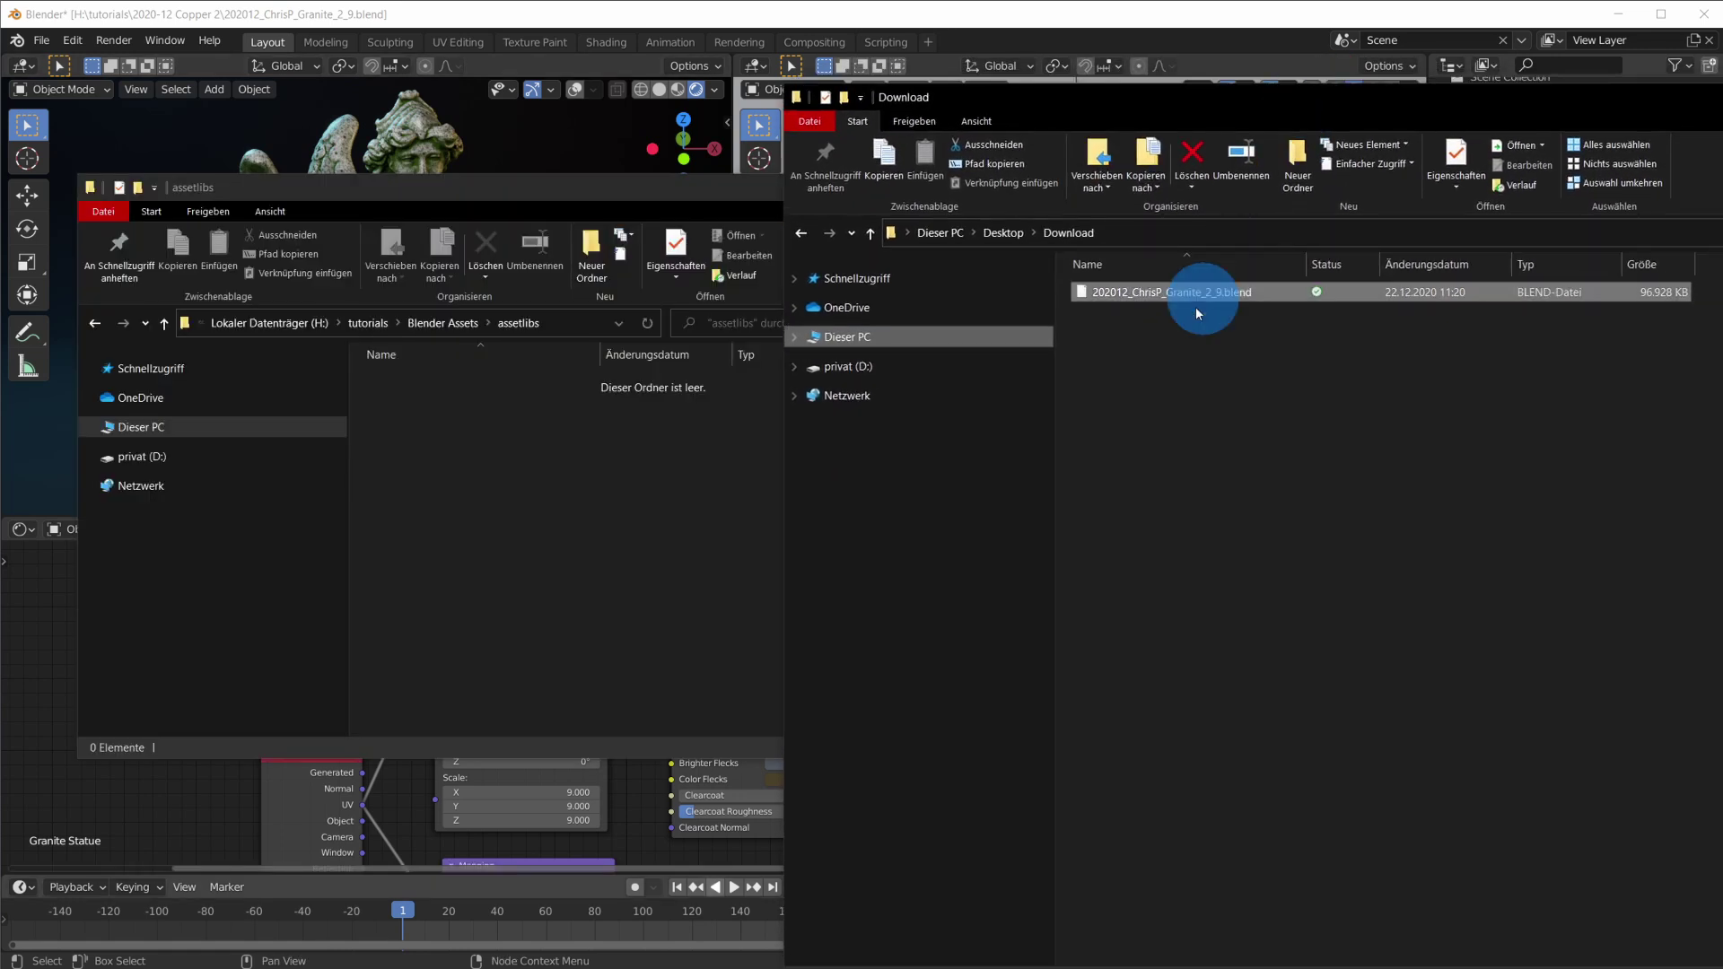
left_click_drag(1197, 296, 505, 496)
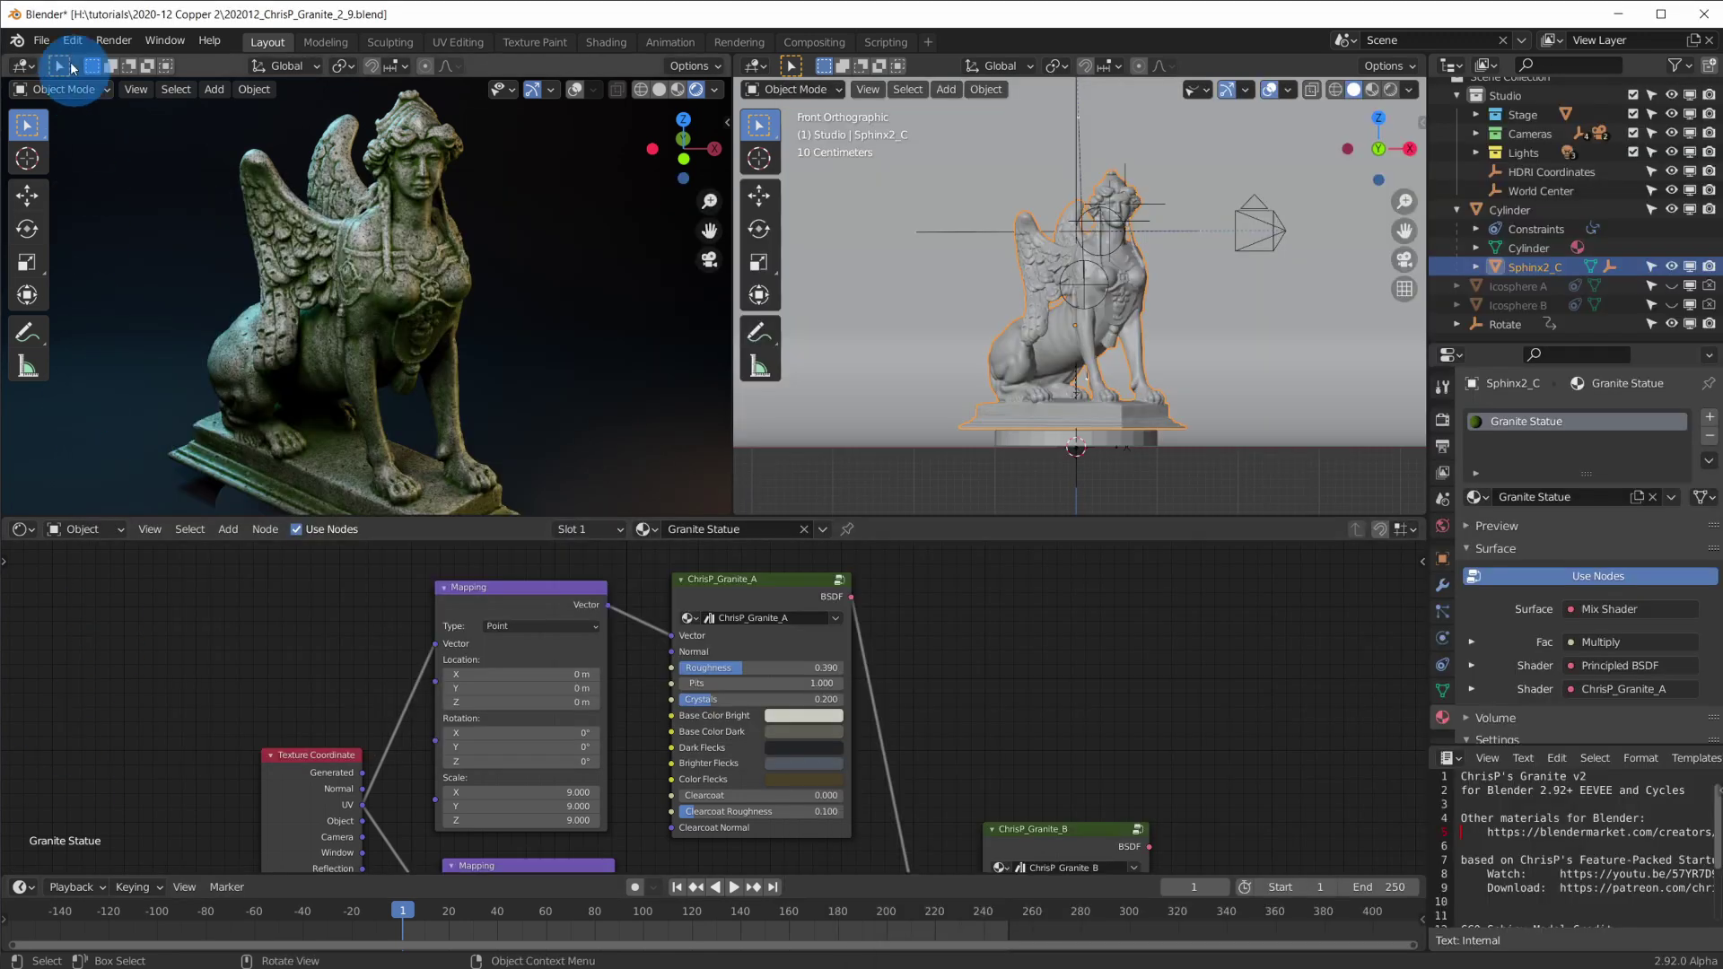
- Start a new General file, discarding changes to the statue file
left_click(42, 41)
mouse_move(71, 62)
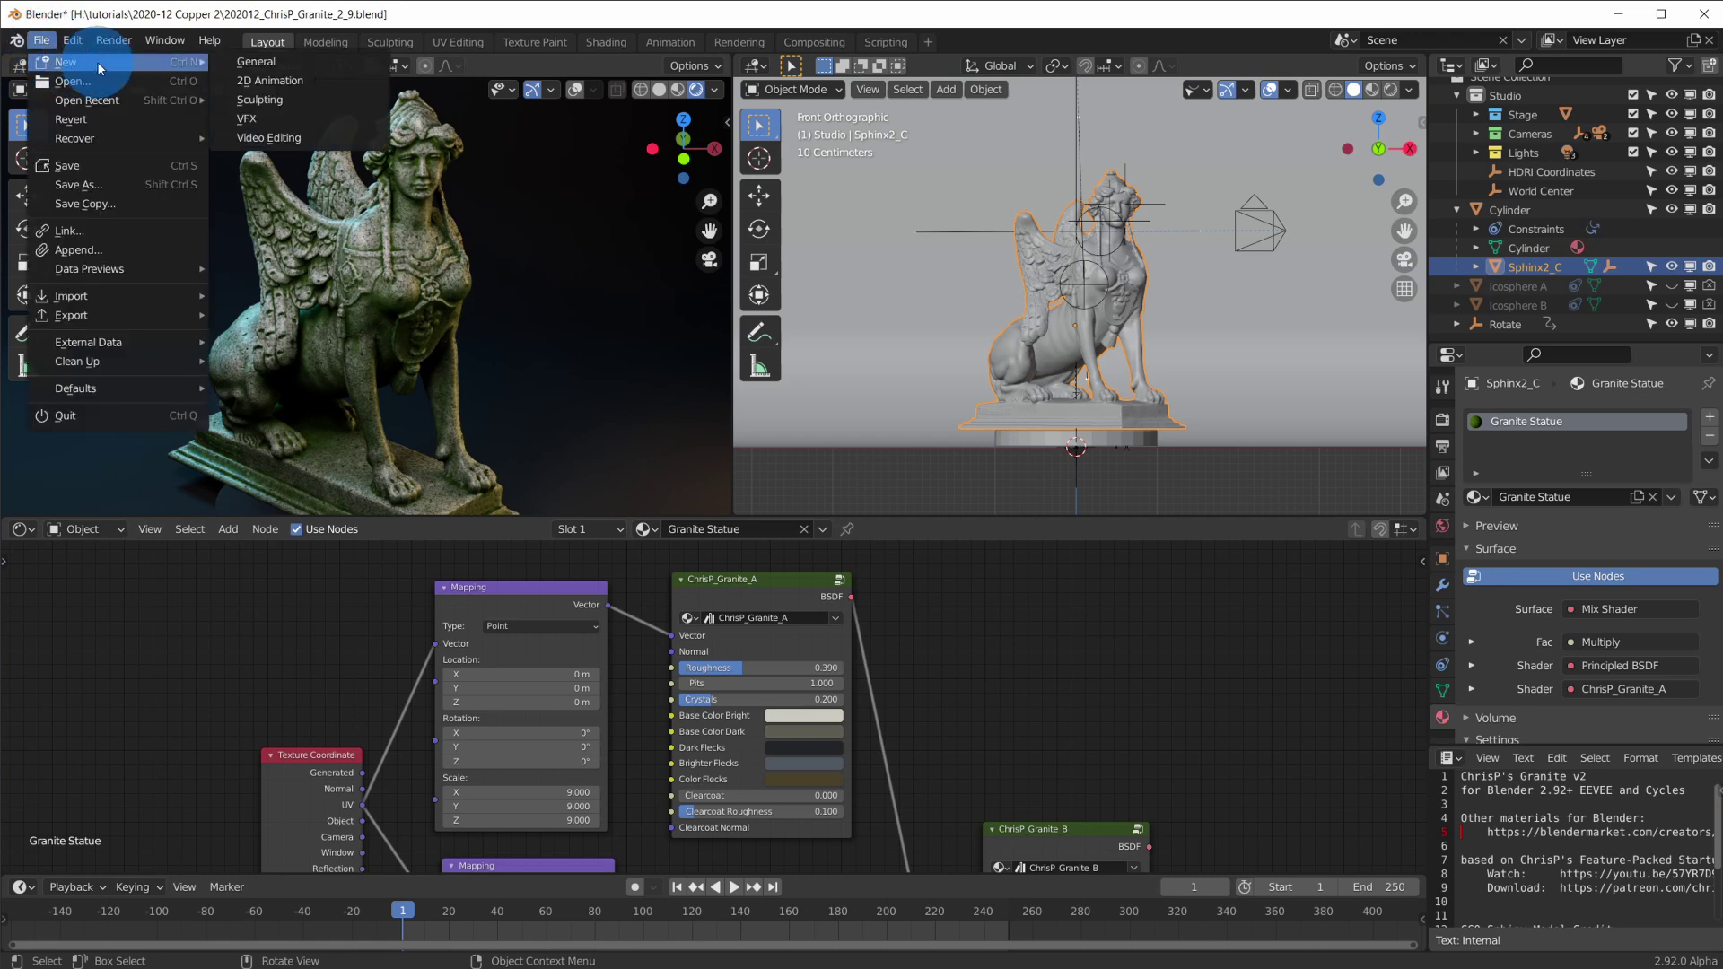
left_click(283, 63)
left_click(928, 537)
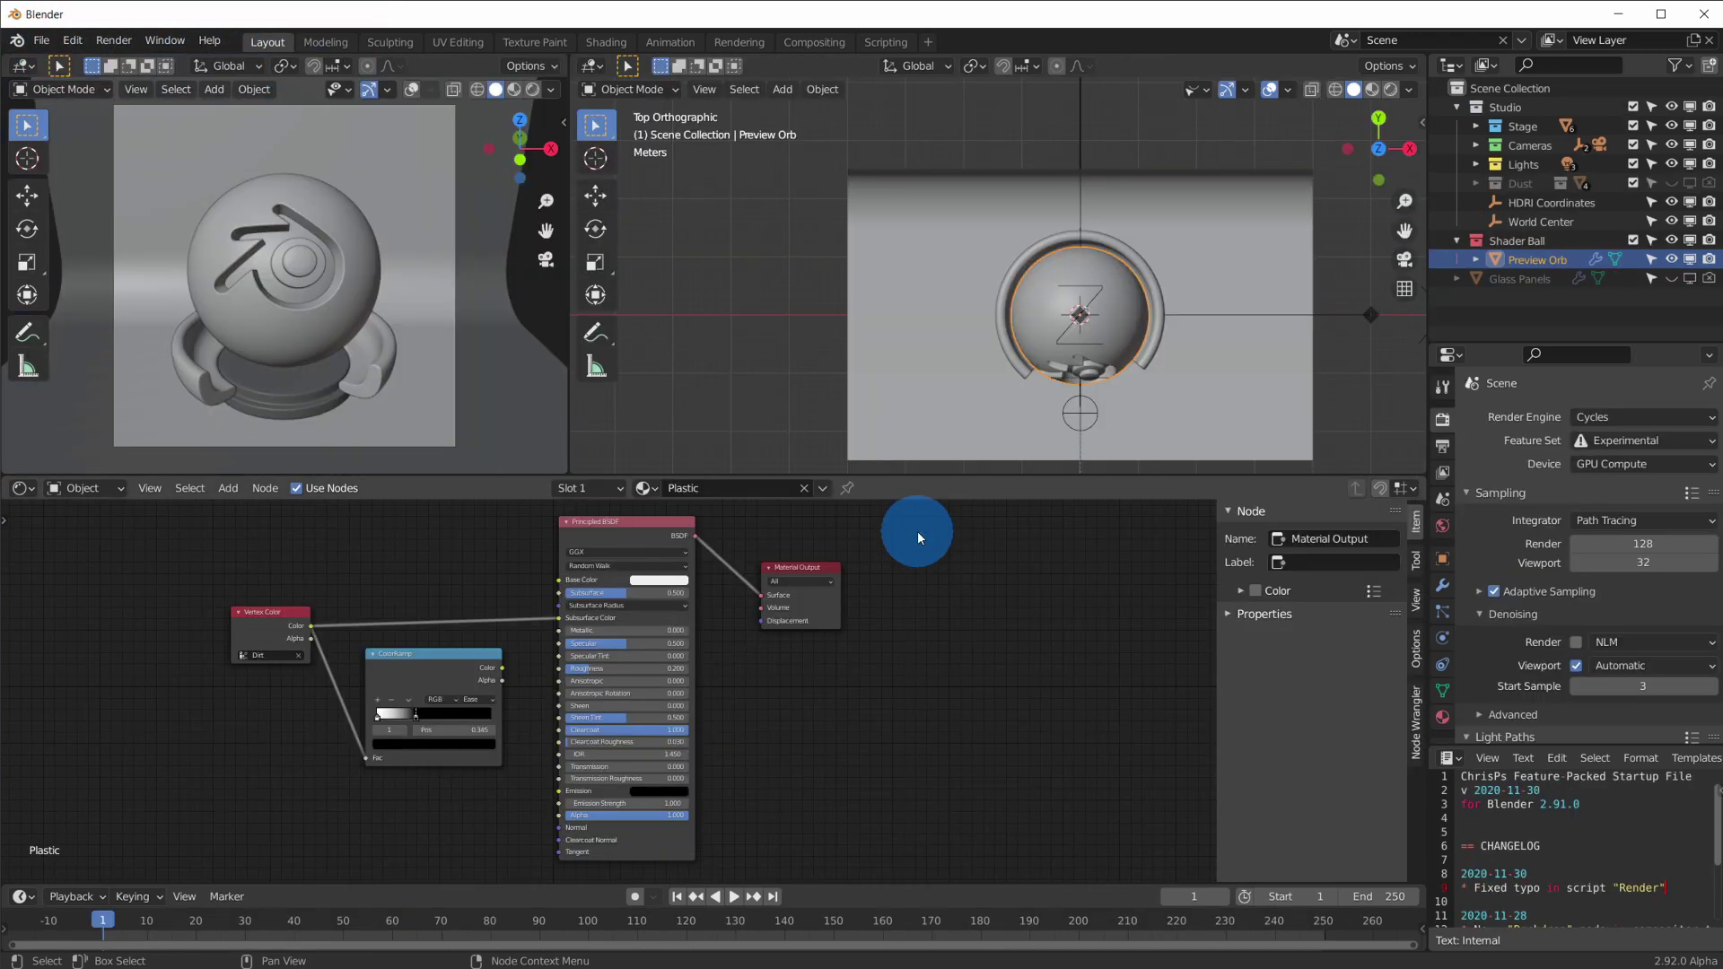
- Set the render engine to Eevee, show the world settings, and split the node editor side by side
left_click(1514, 508)
left_click(1603, 416)
left_click(1603, 439)
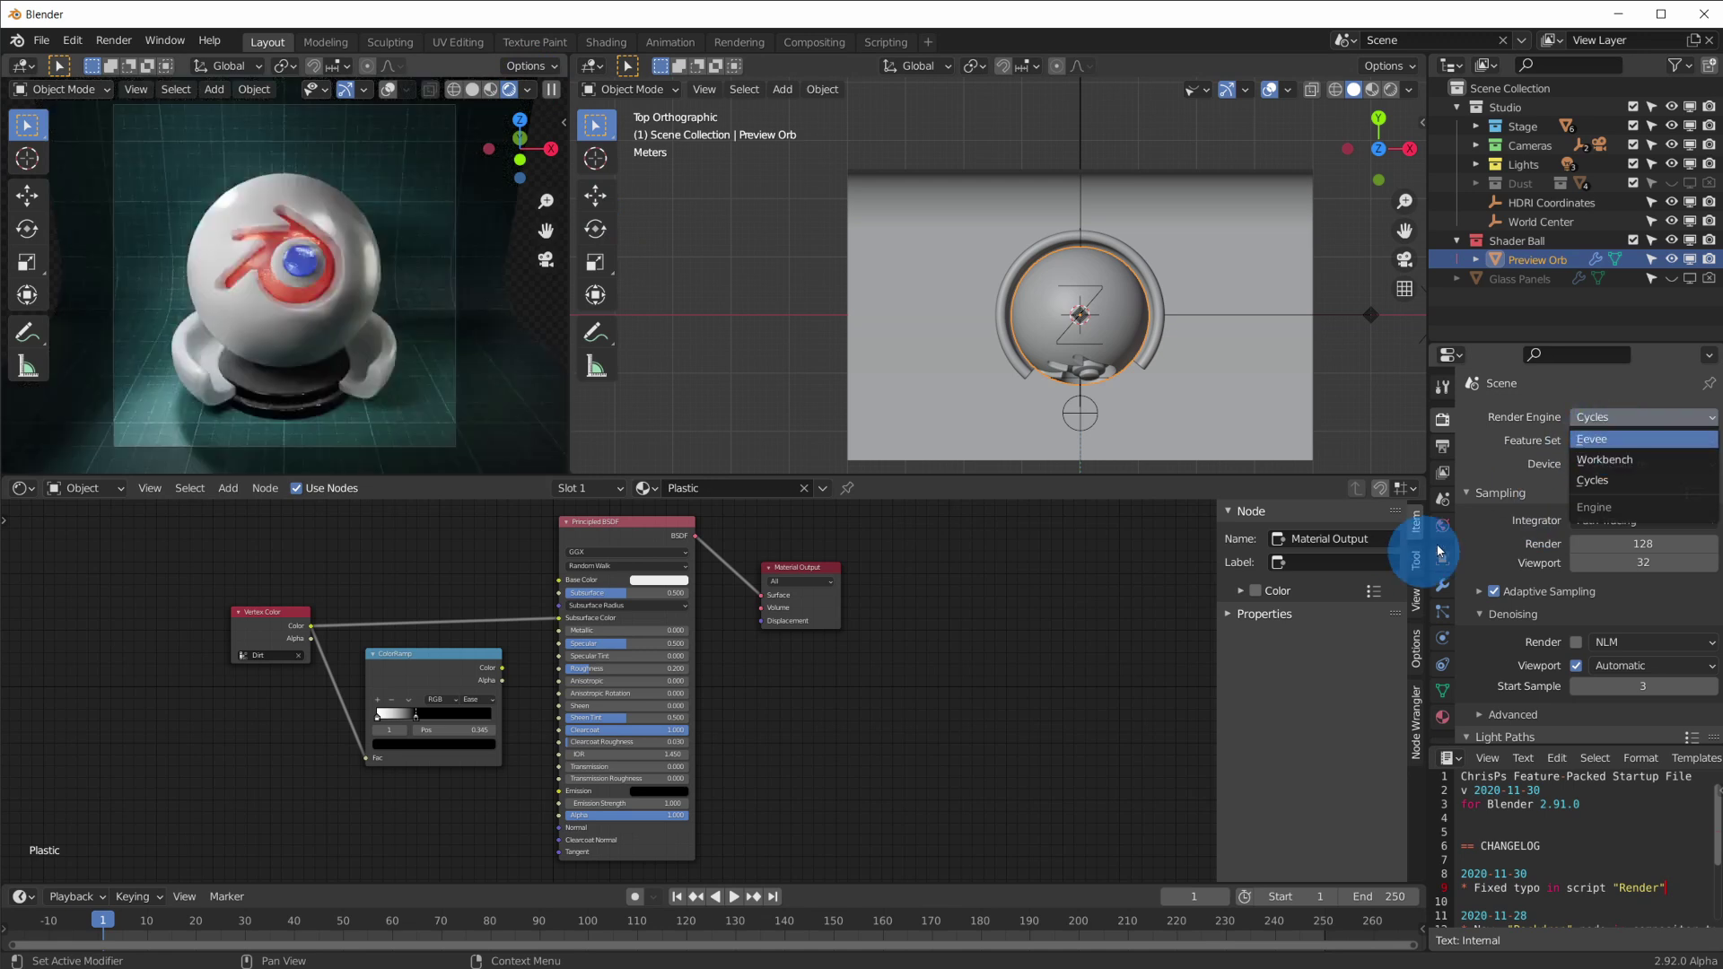
left_click(1443, 526)
left_click(1387, 573)
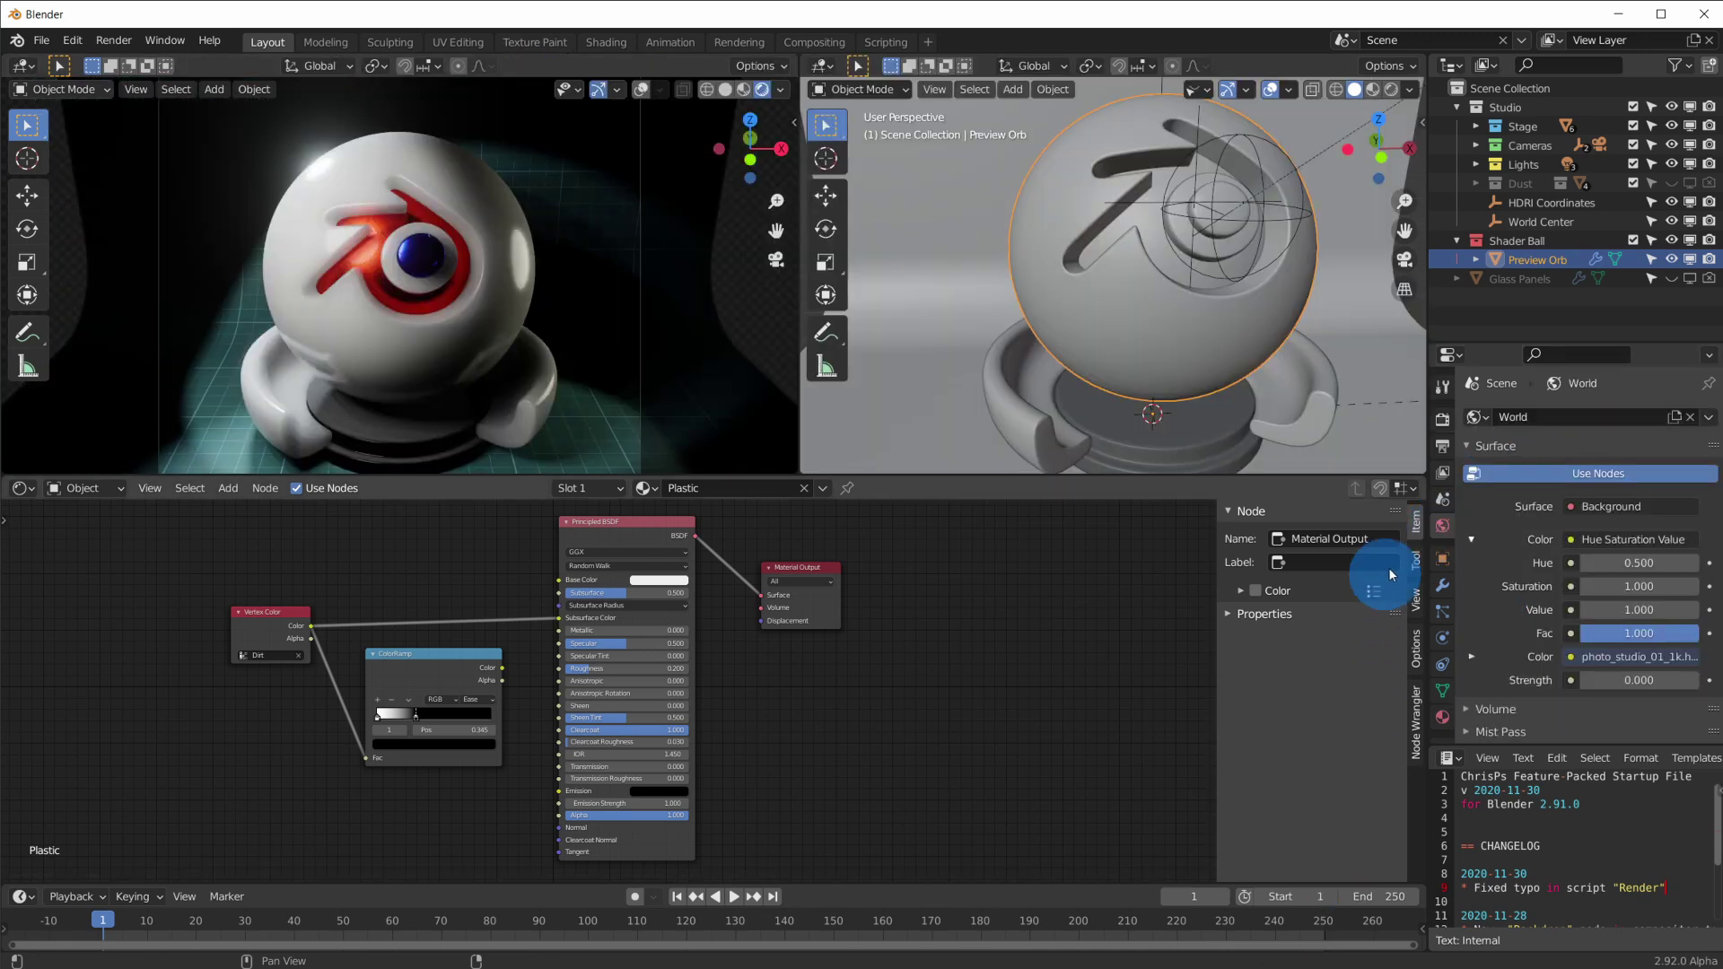
left_click_drag(1413, 494, 851, 491)
- Turn the new editor into an Asset Browser showing the assetlibs library's Shading category
left_click(888, 489)
left_click(1481, 596)
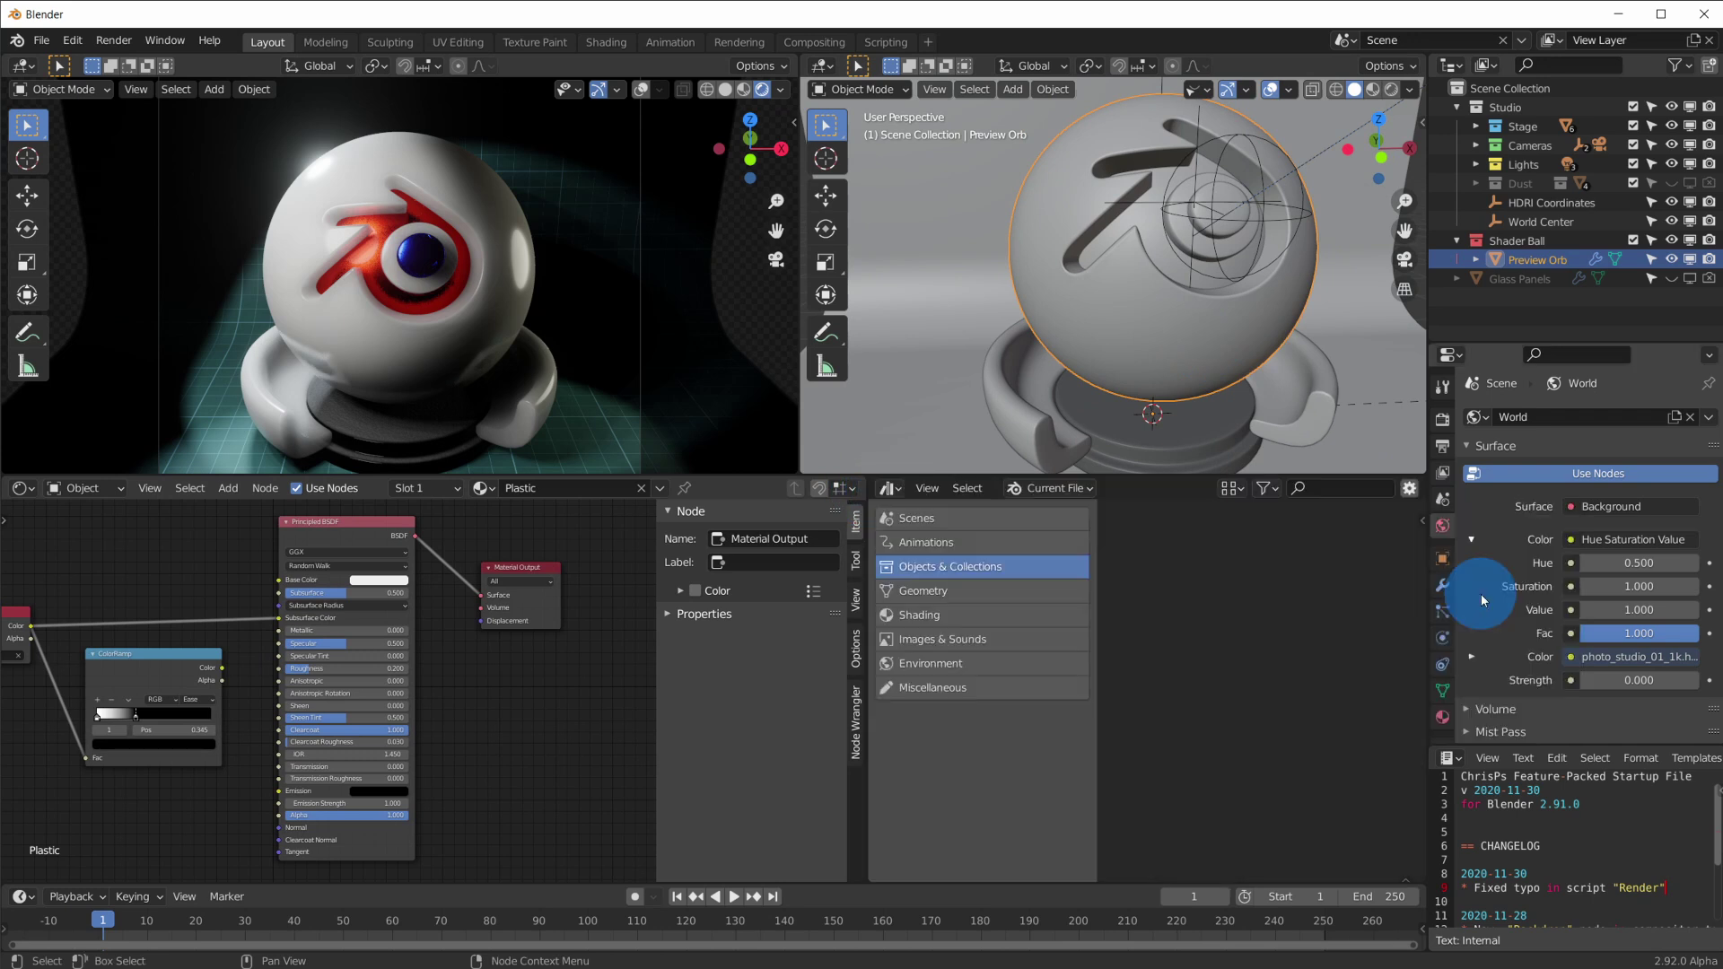
left_click(1056, 488)
left_click(1037, 543)
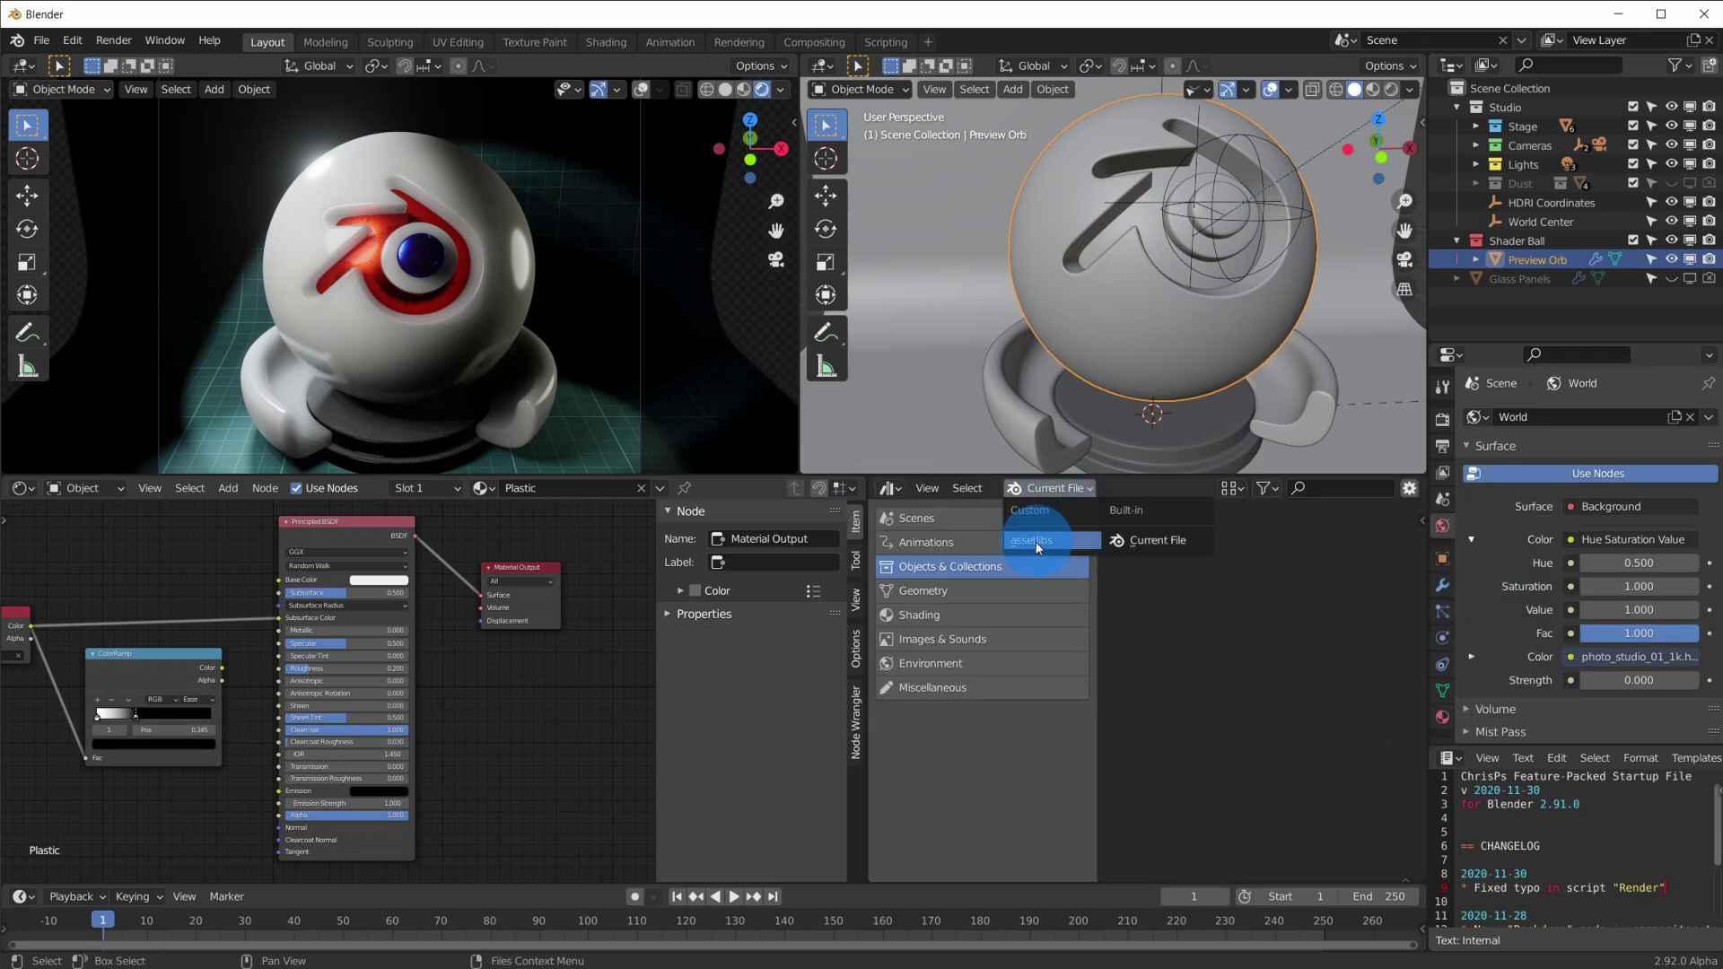
left_click(950, 616)
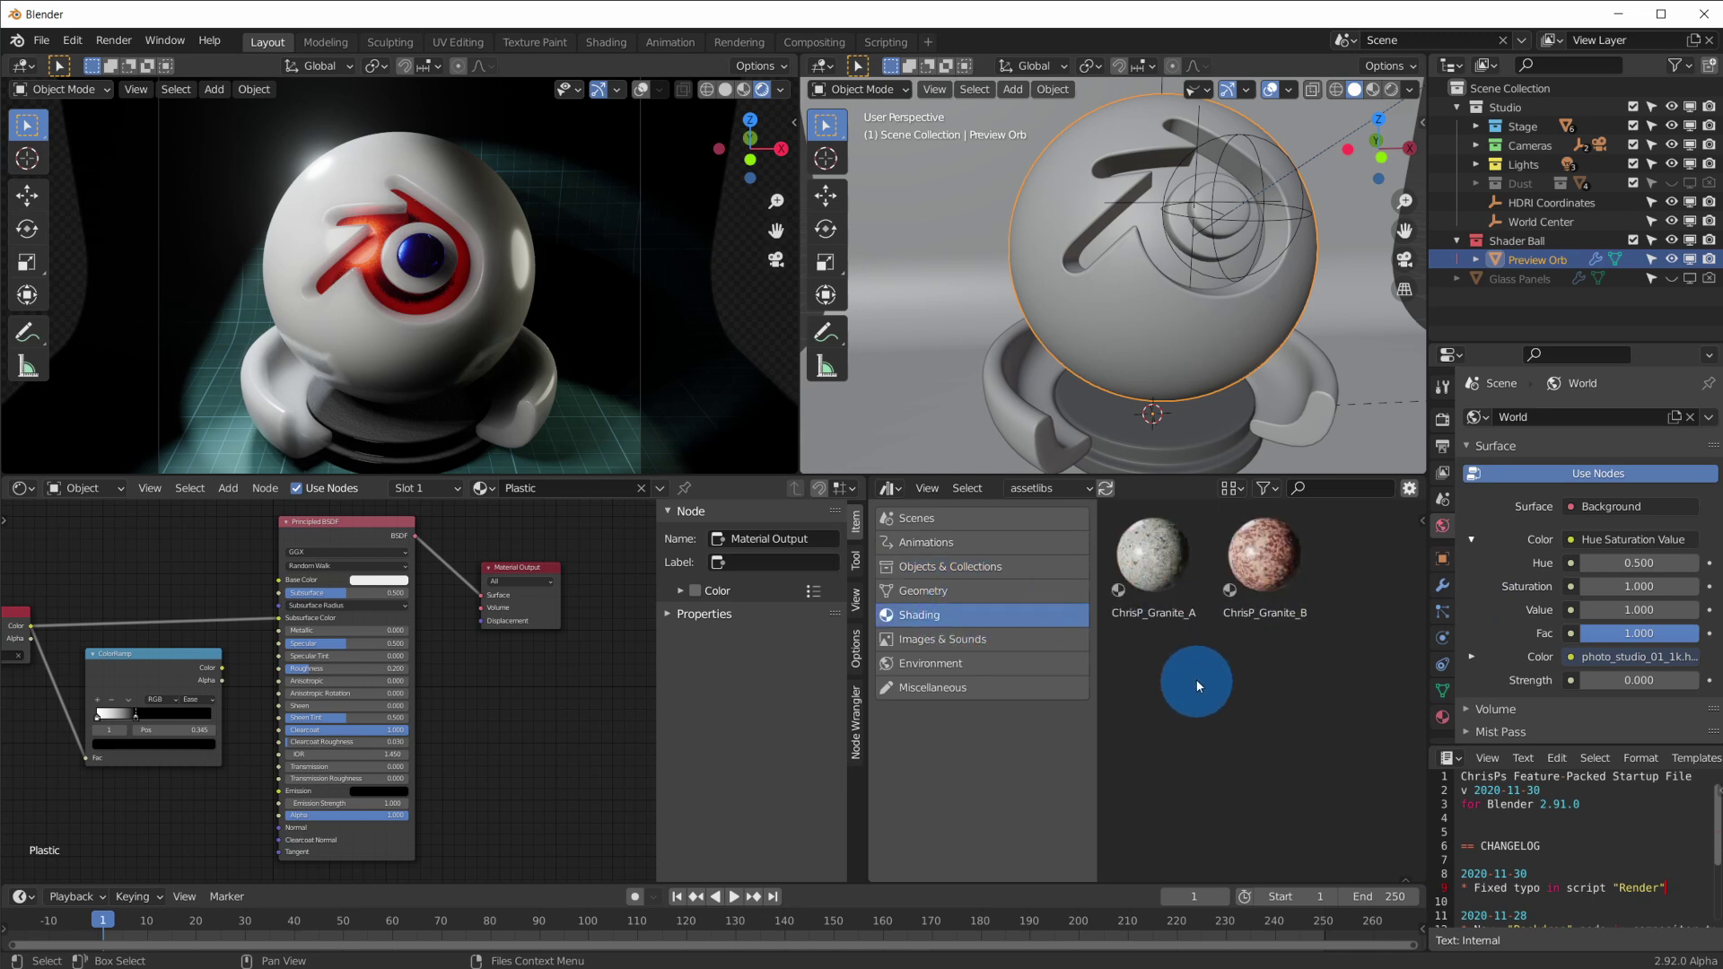
- Drag ChrisP_Granite_A onto the orb and ring, and ChrisP_Granite_B onto the pedestal
left_click_drag(1156, 481, 1193, 437)
left_click_drag(1266, 557, 1176, 429)
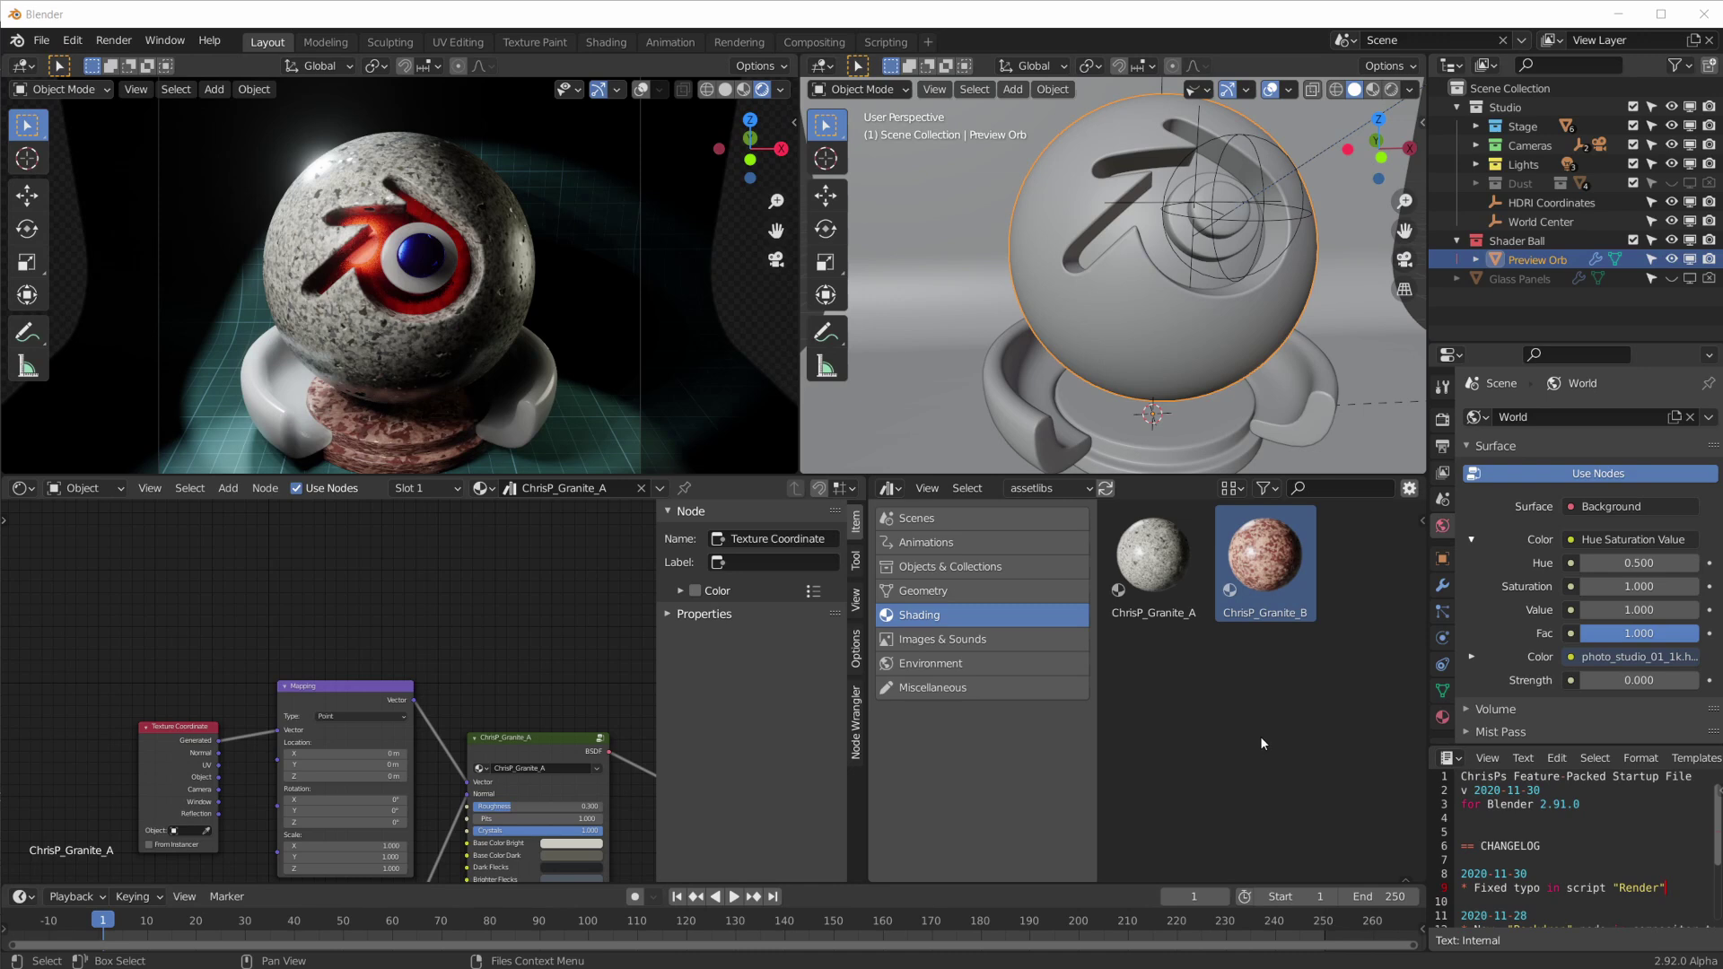
left_click_drag(1160, 577, 1319, 410)
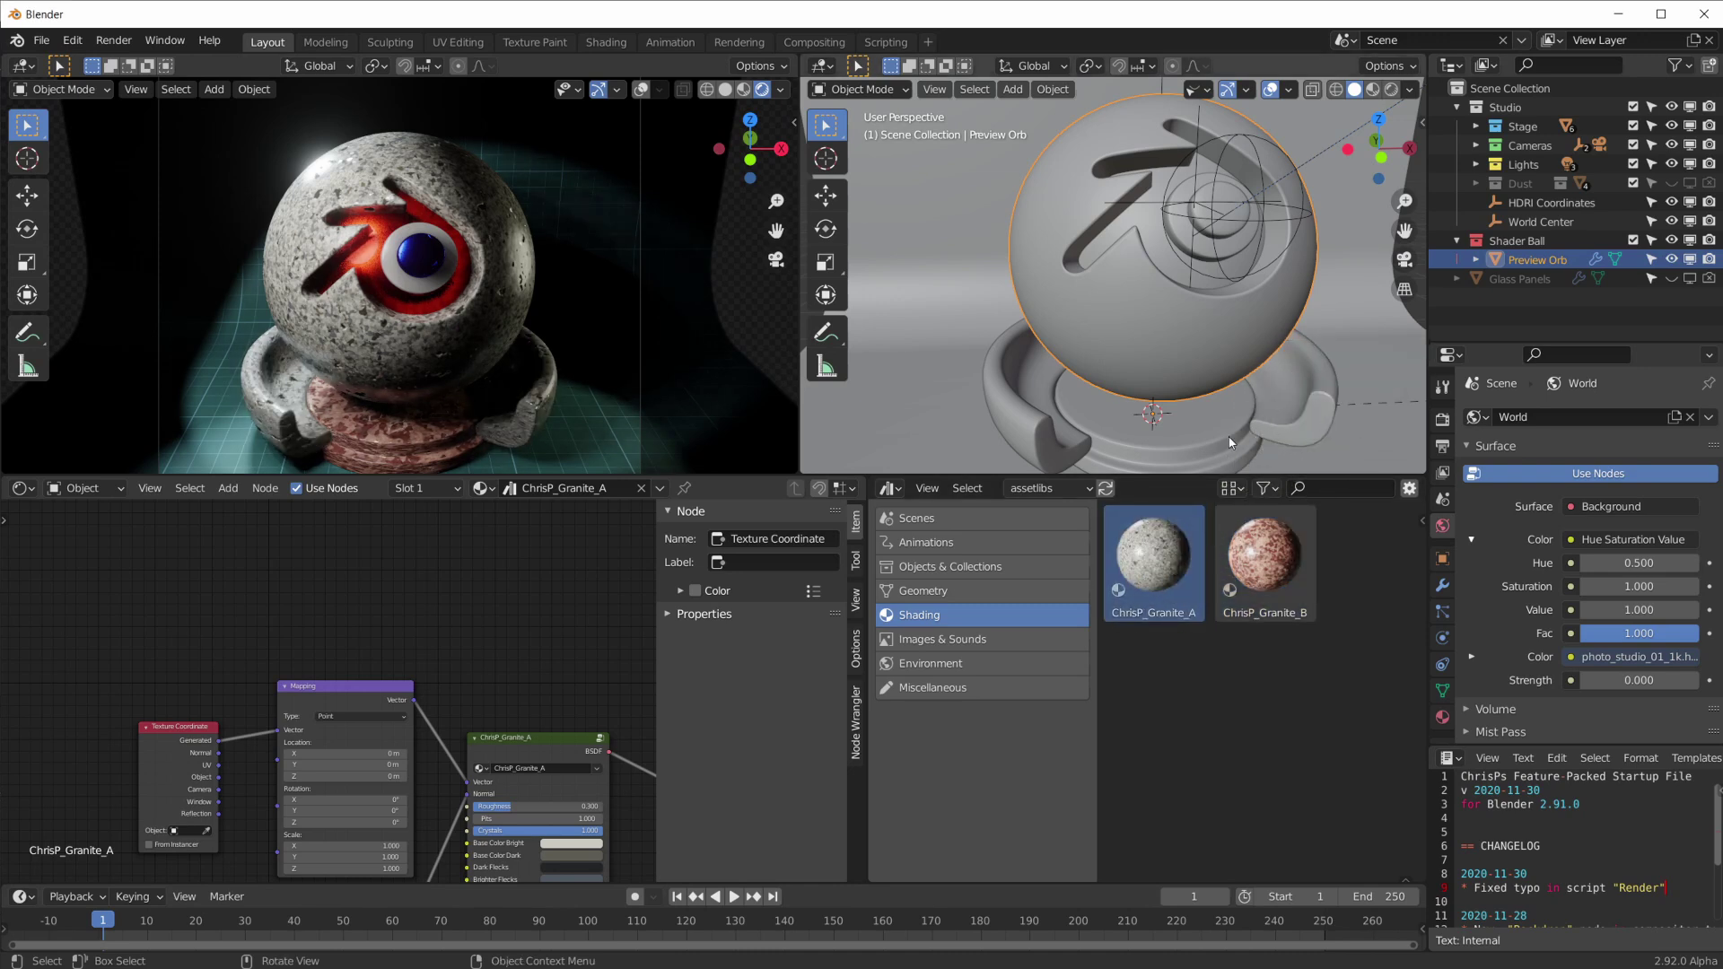
- Give Preview Ring the original ChrisP_Granite_A material instead of ChrisP_Granite_A.001
left_click(532, 421)
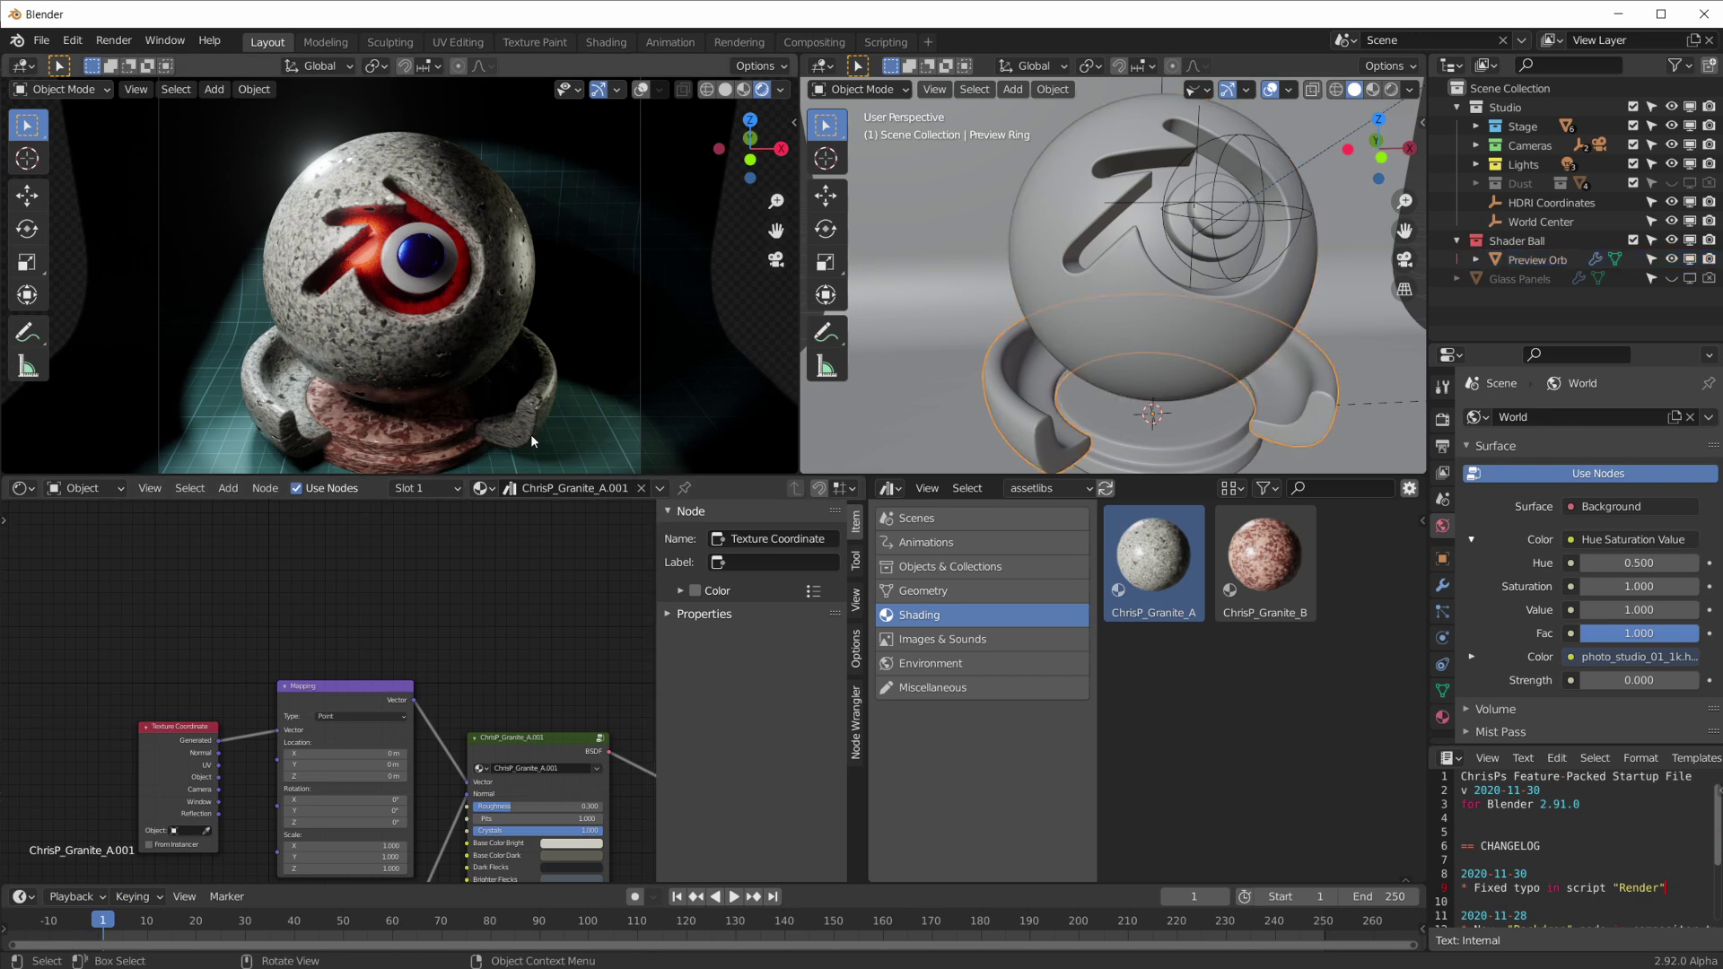
left_click(488, 493)
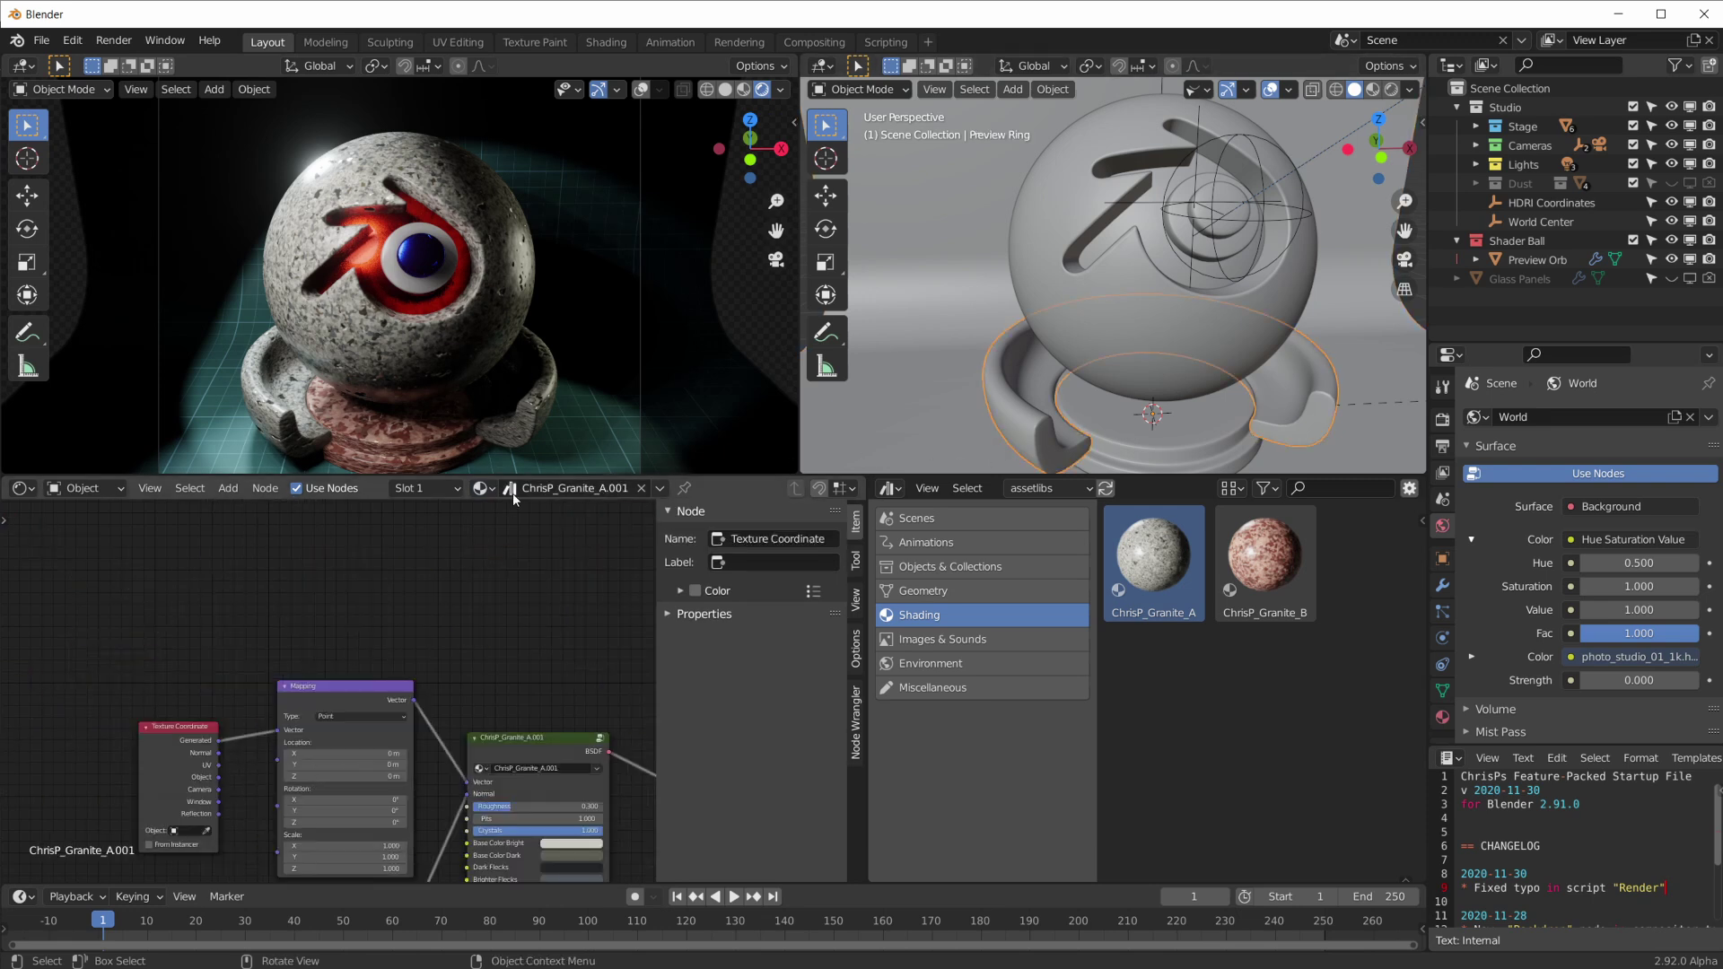
left_click(481, 489)
left_click(561, 554)
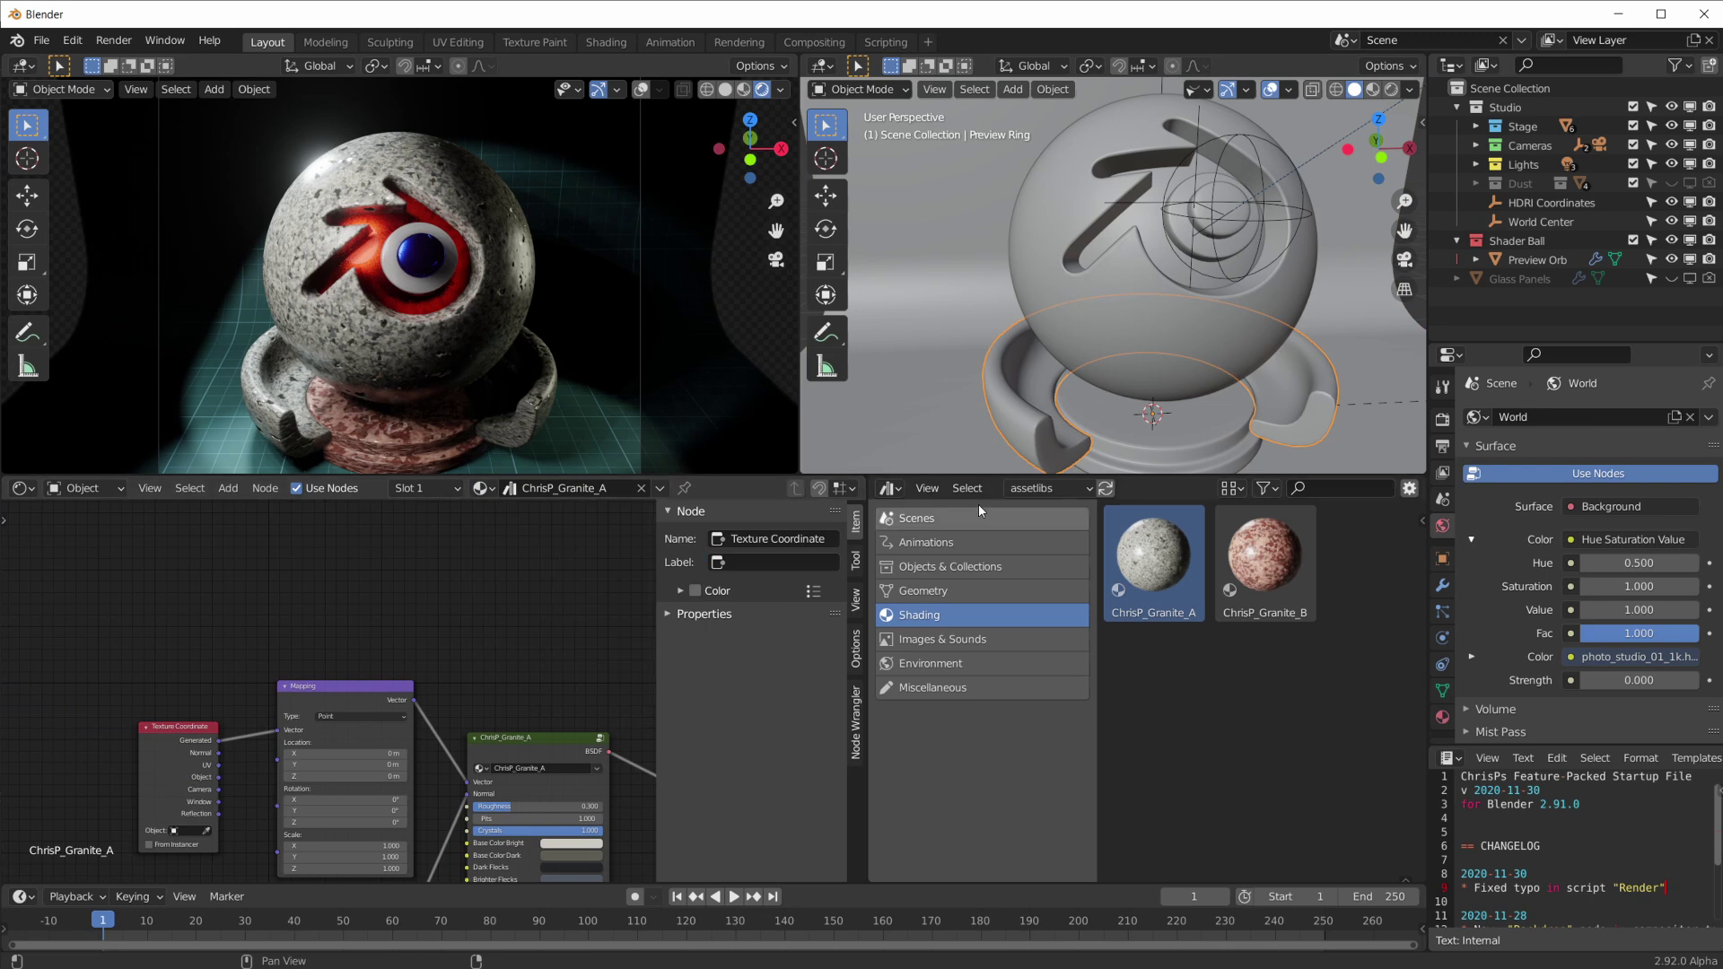
left_click(481, 489)
left_click(518, 507)
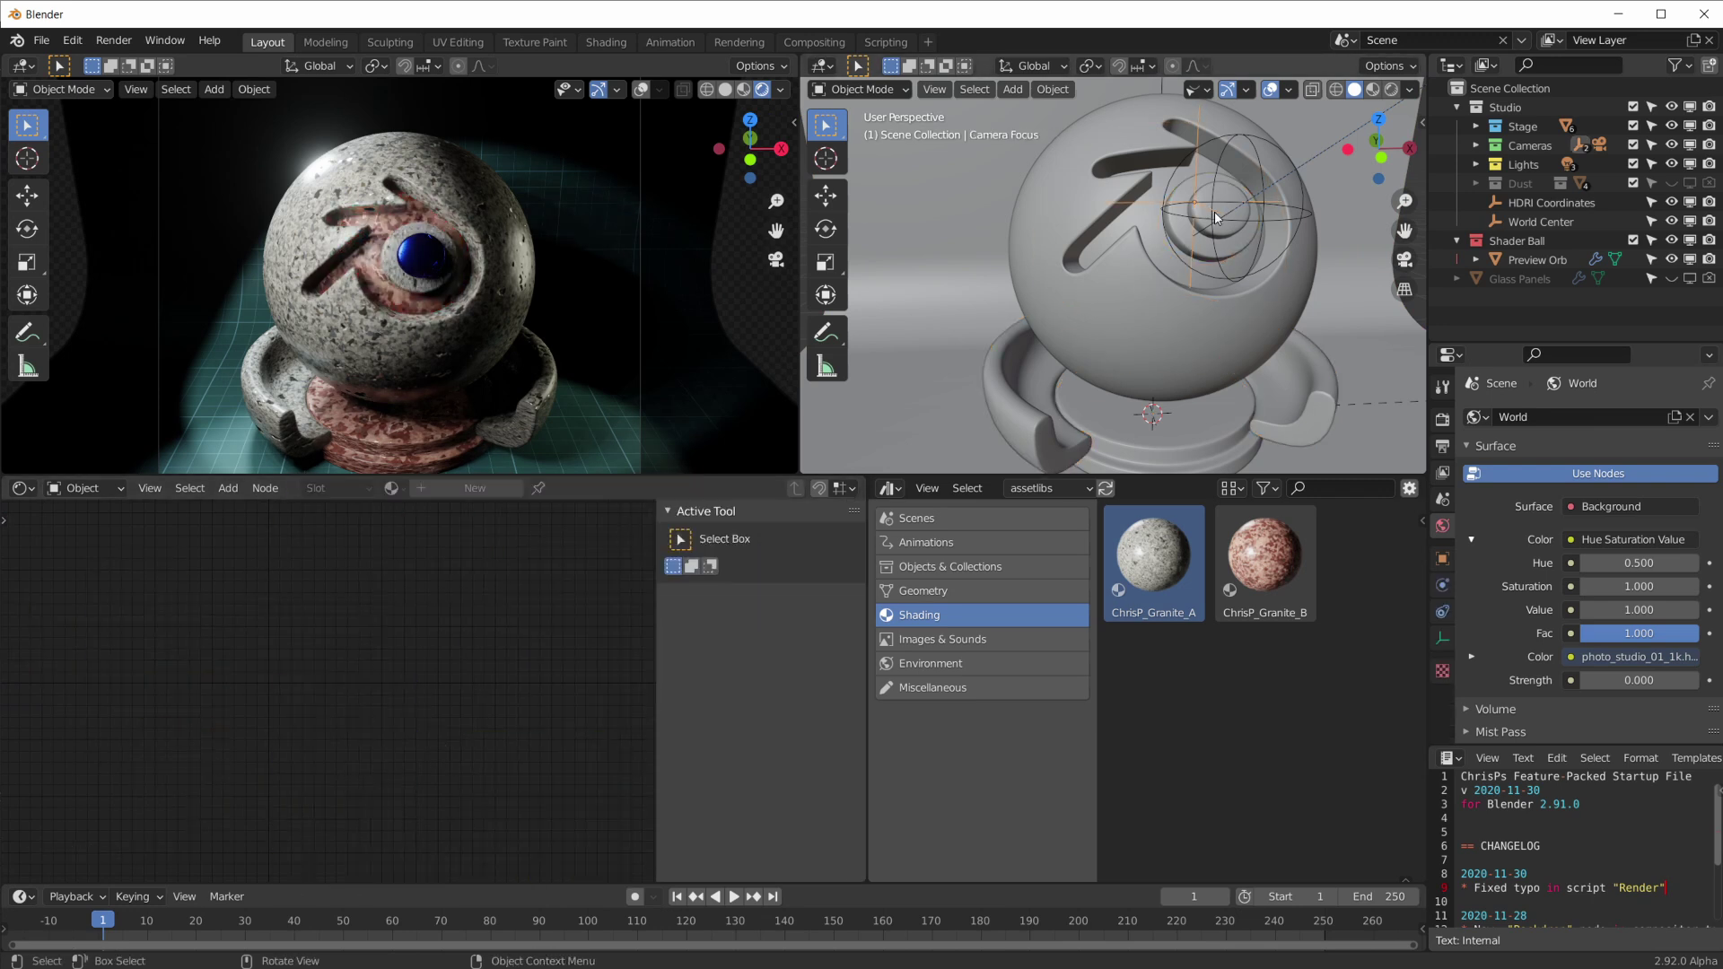
- Select Preview Orb and widen and zoom the node editor onto its granite nodes
left_click(434, 310)
left_click_drag(869, 682, 1069, 682)
scroll(433, 310, "up", 5)
scroll(433, 303, "up", 3)
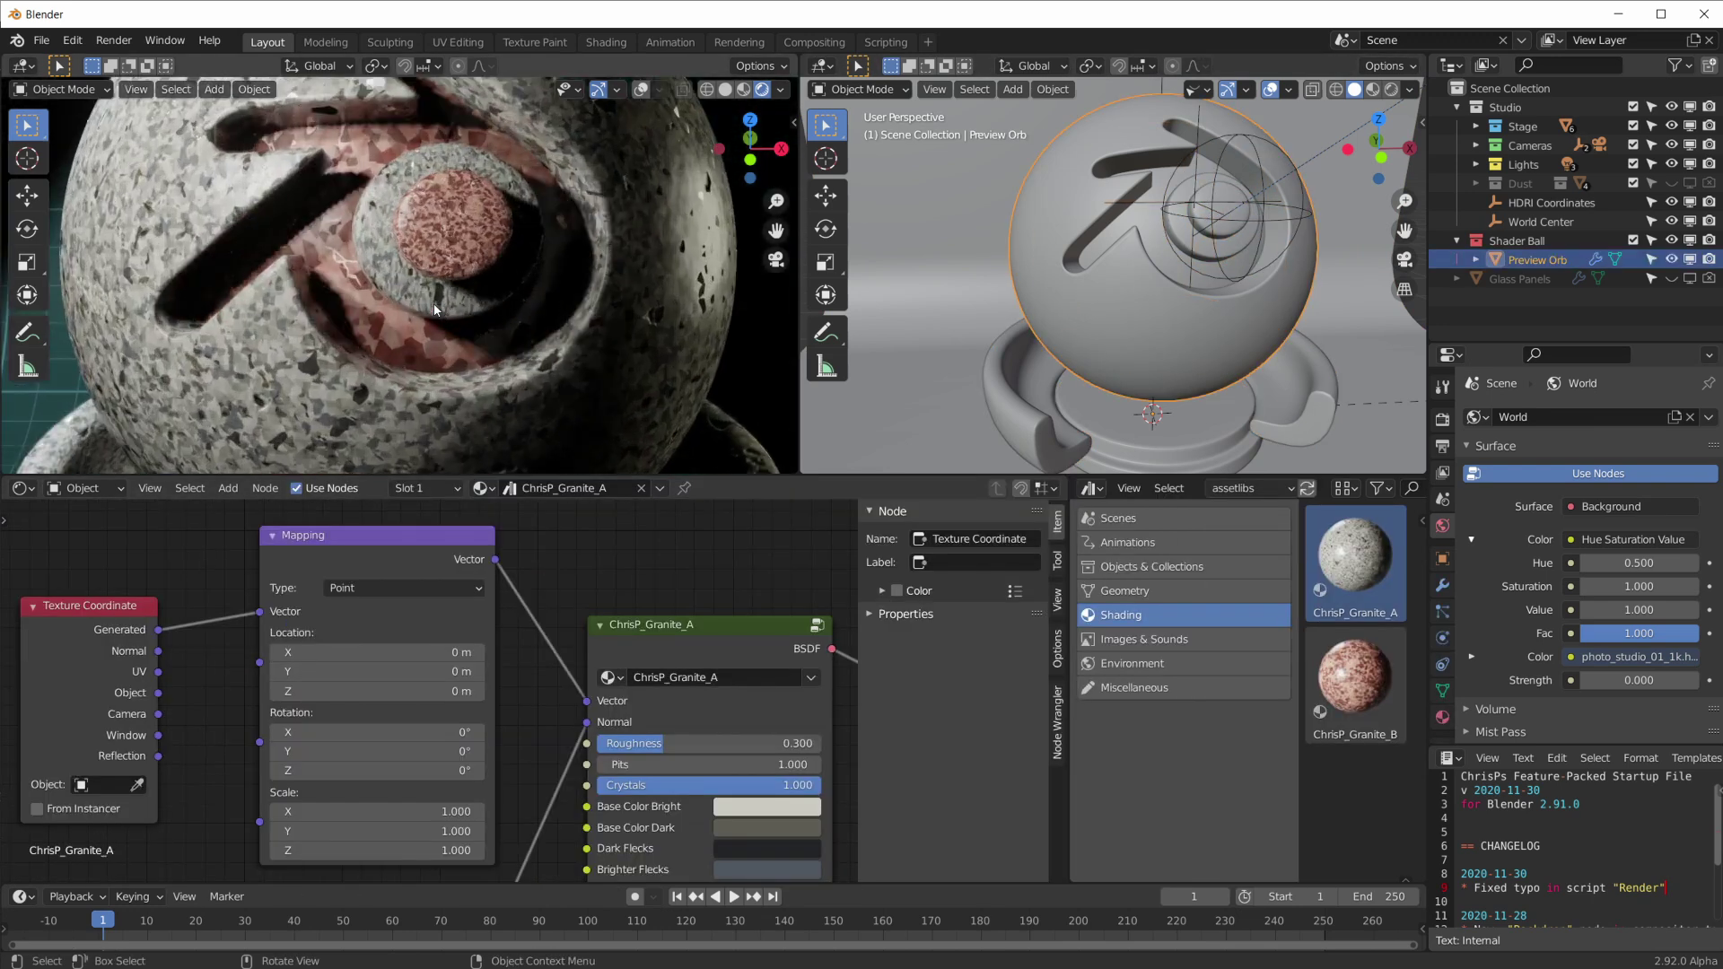
scroll(369, 293, "down", 2)
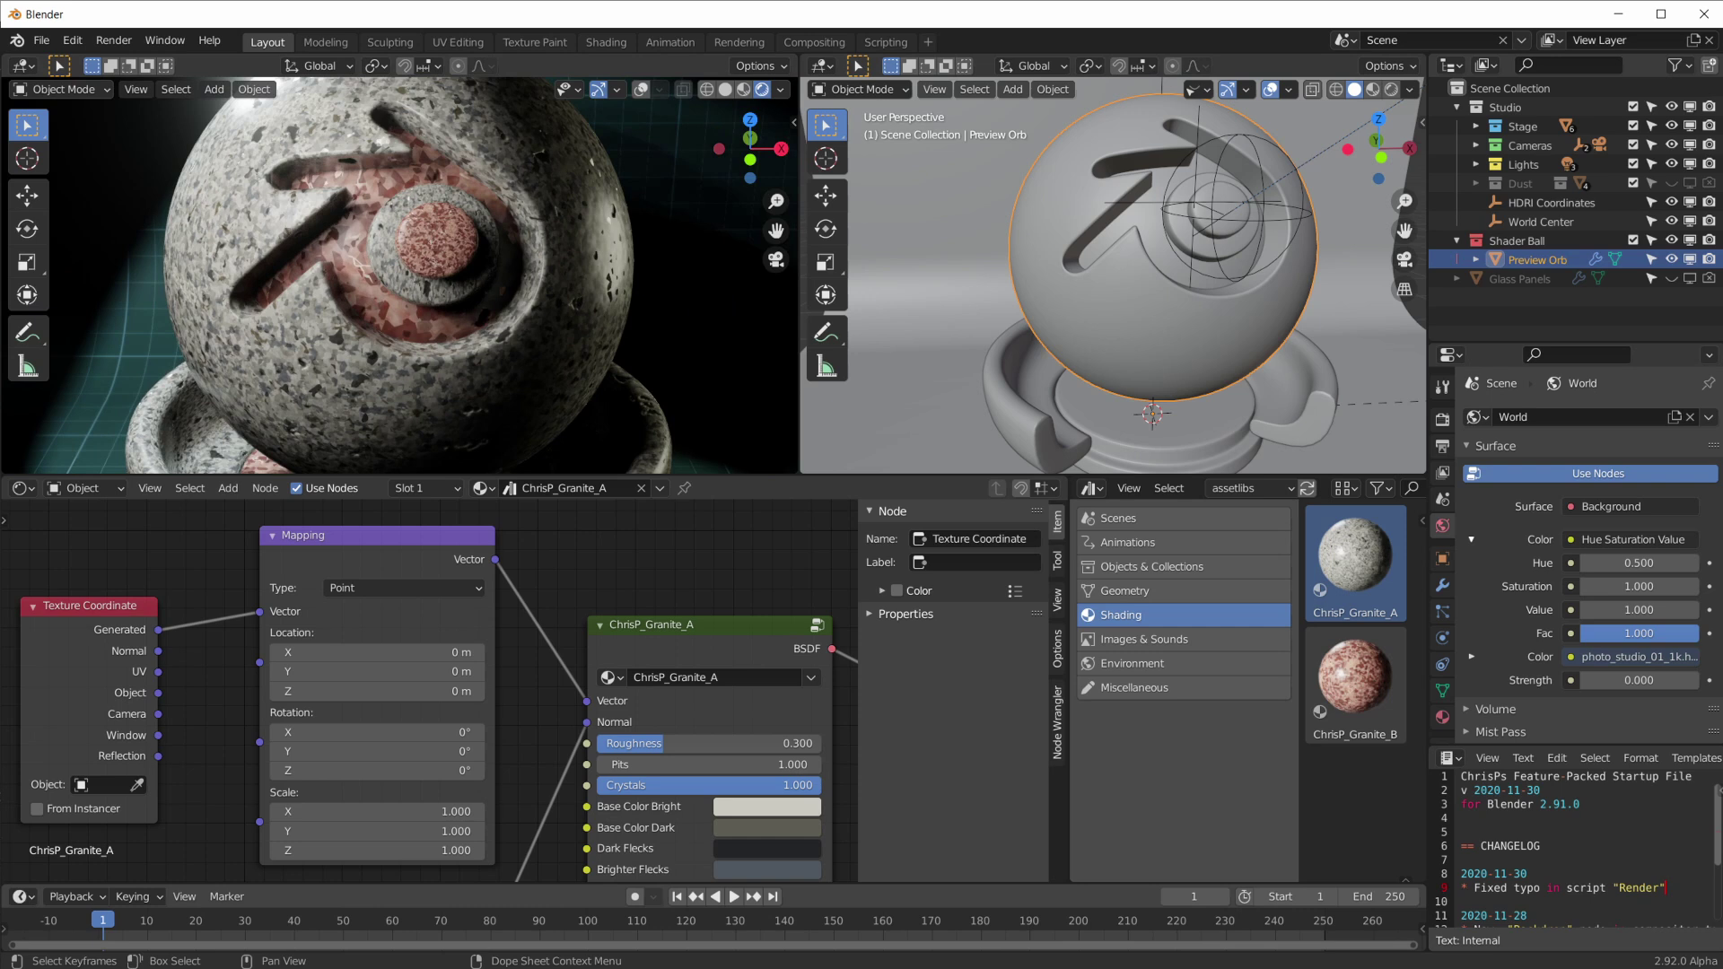
- Set the Texture Coordinate object to World Center and link its Object output to the Mapping node
left_click(262, 729)
scroll(252, 737, "down", 1)
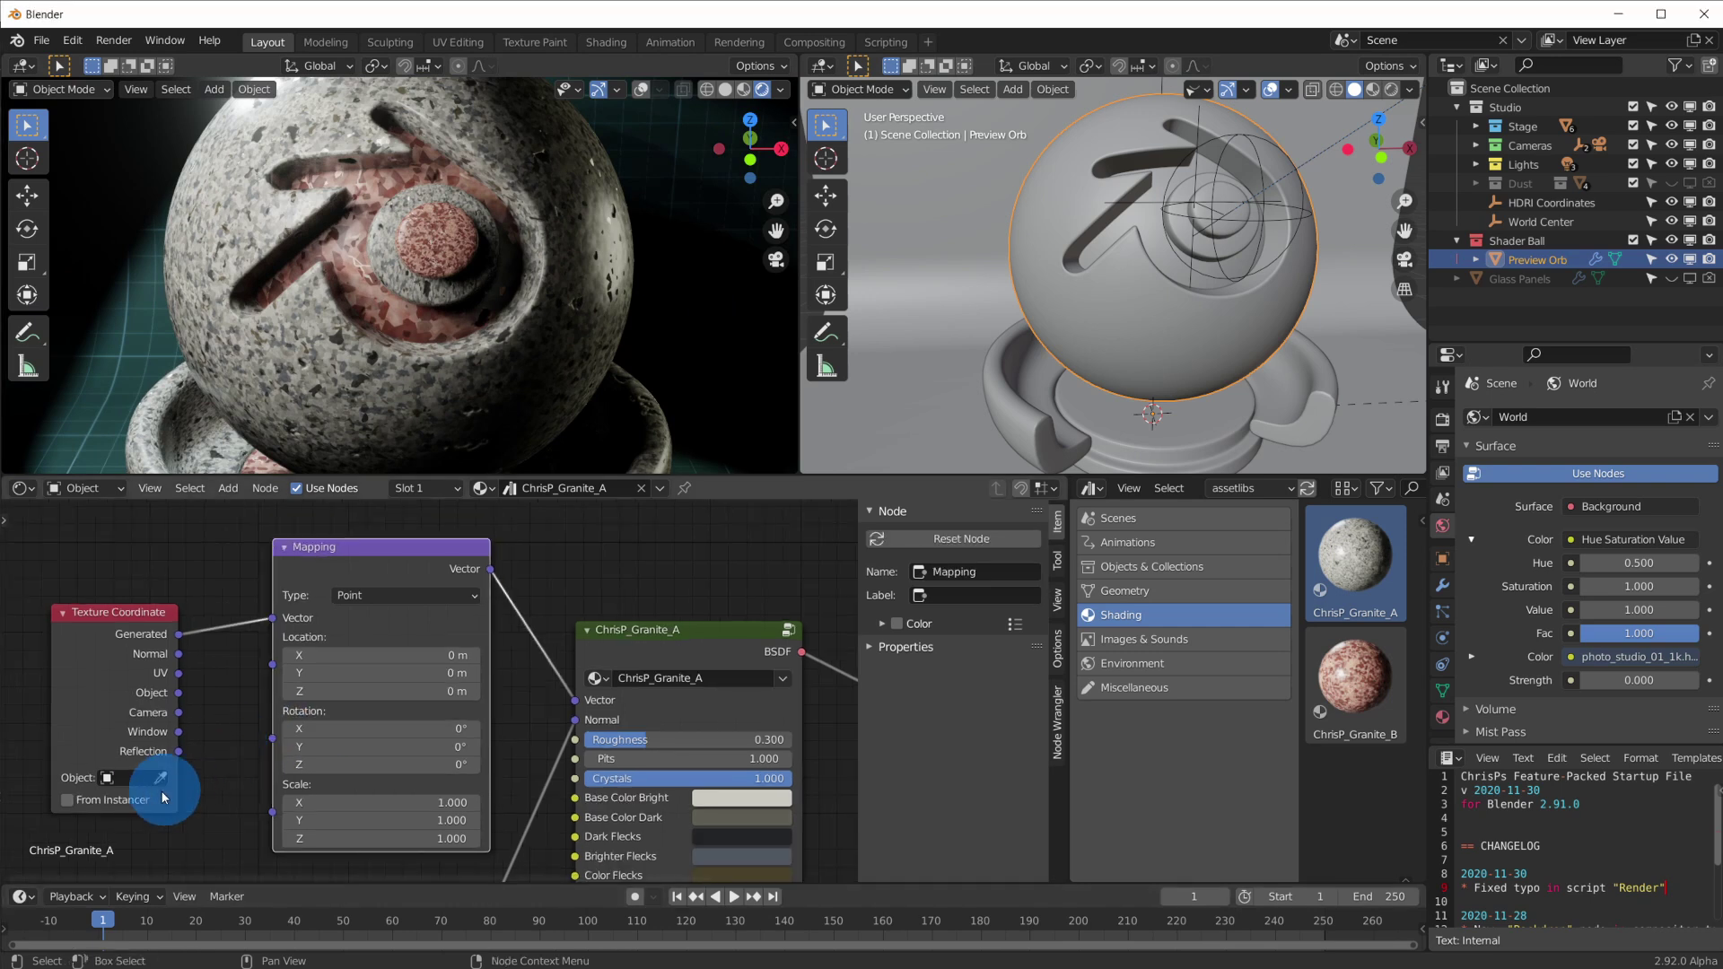
left_click(137, 779)
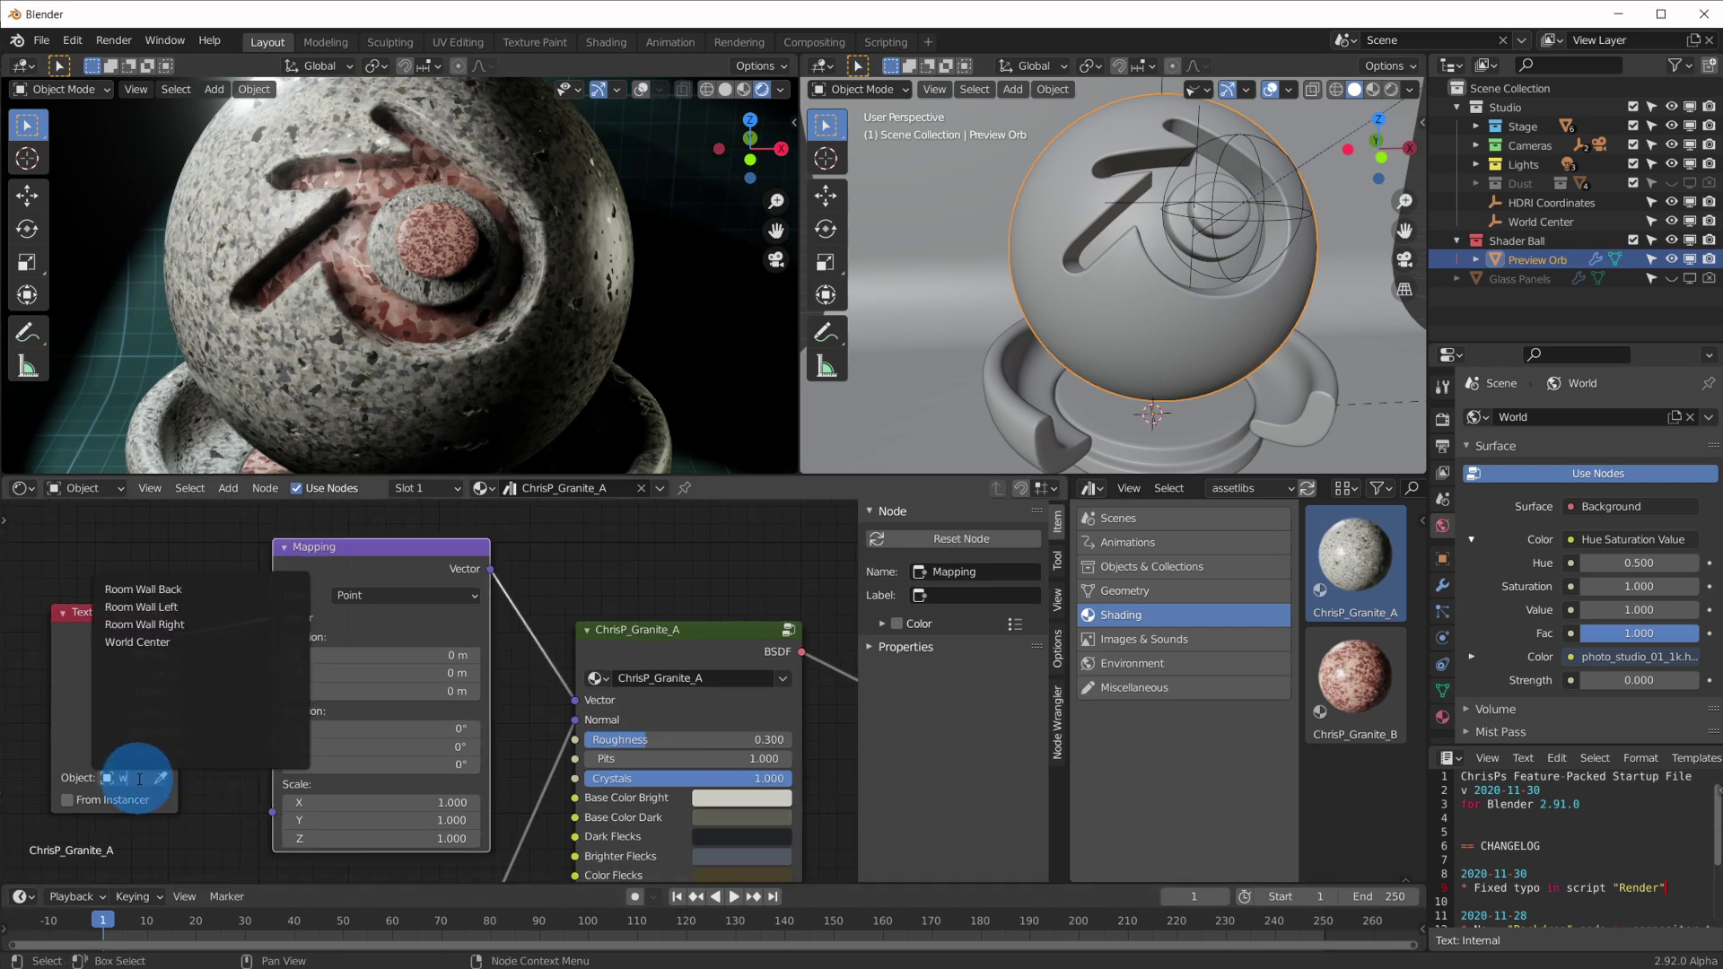
left_click(164, 588)
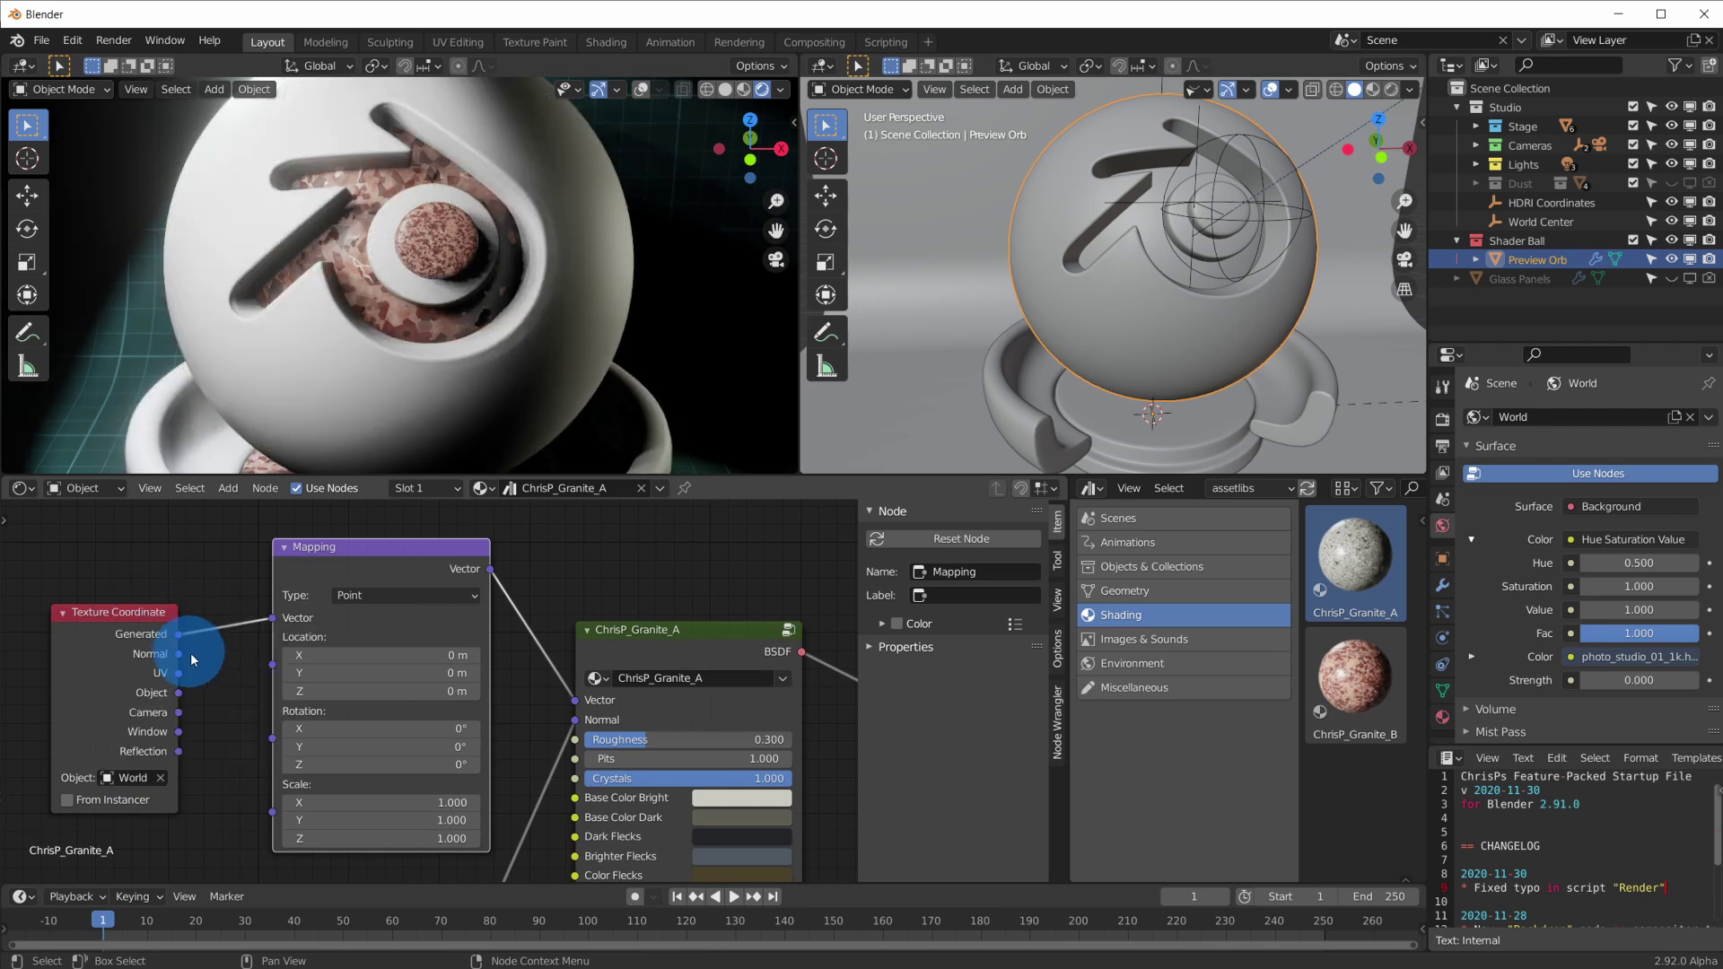
left_click_drag(180, 699, 208, 689)
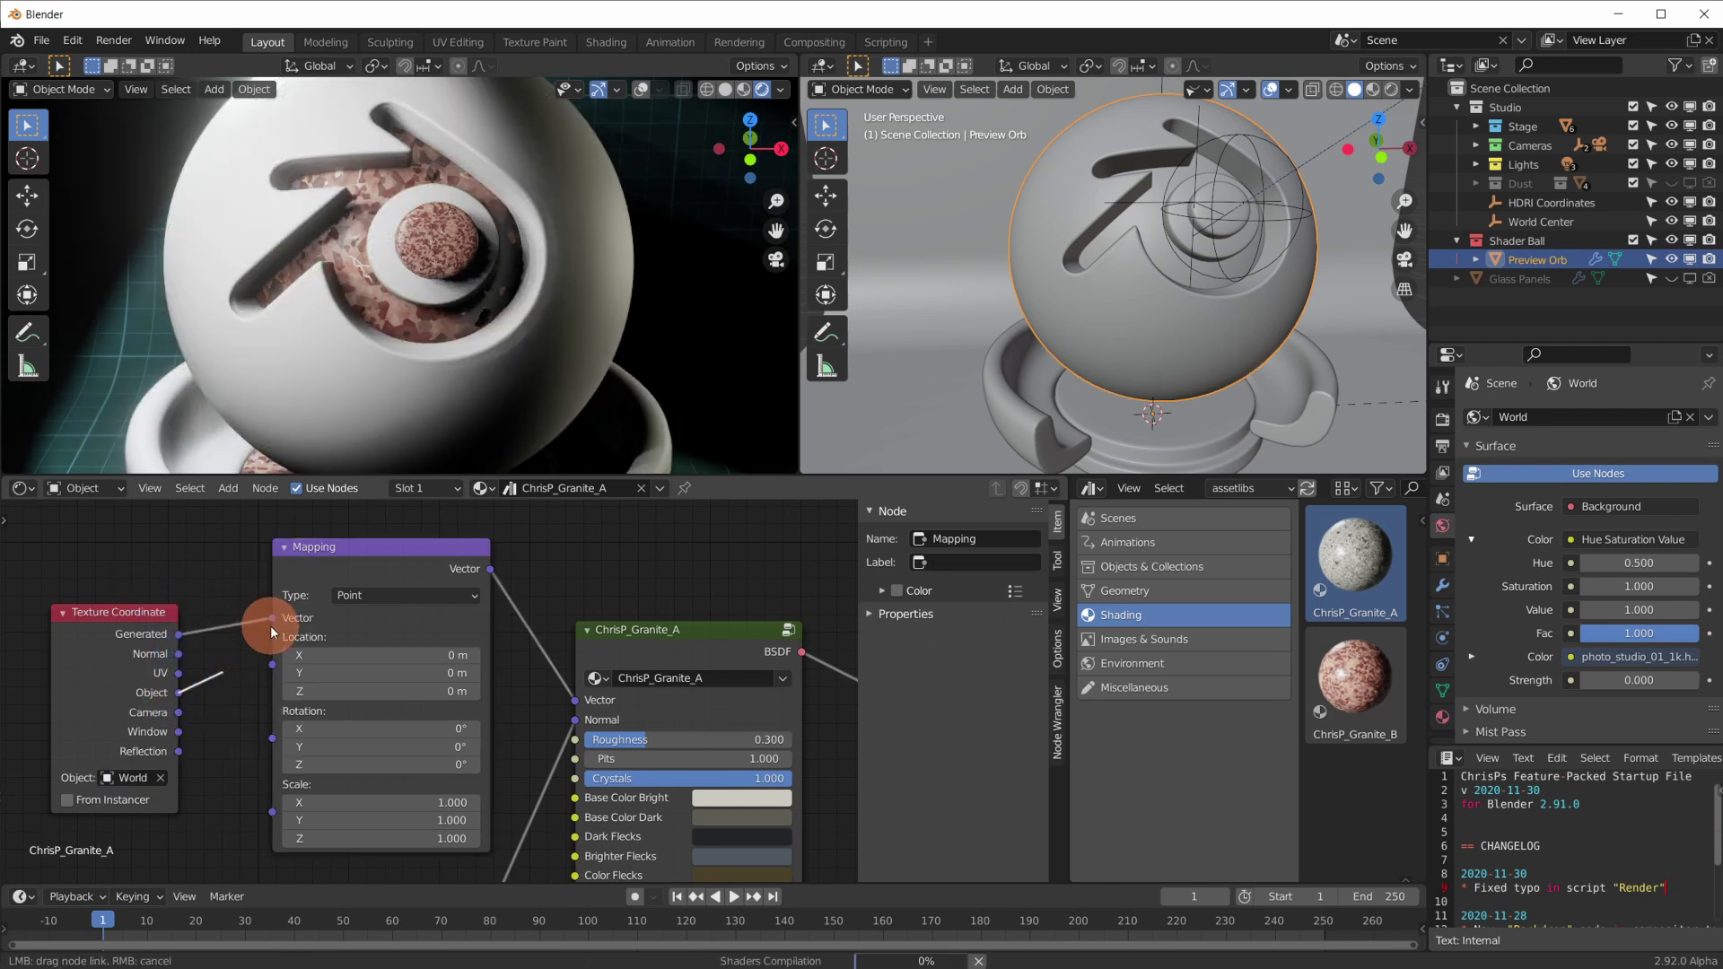